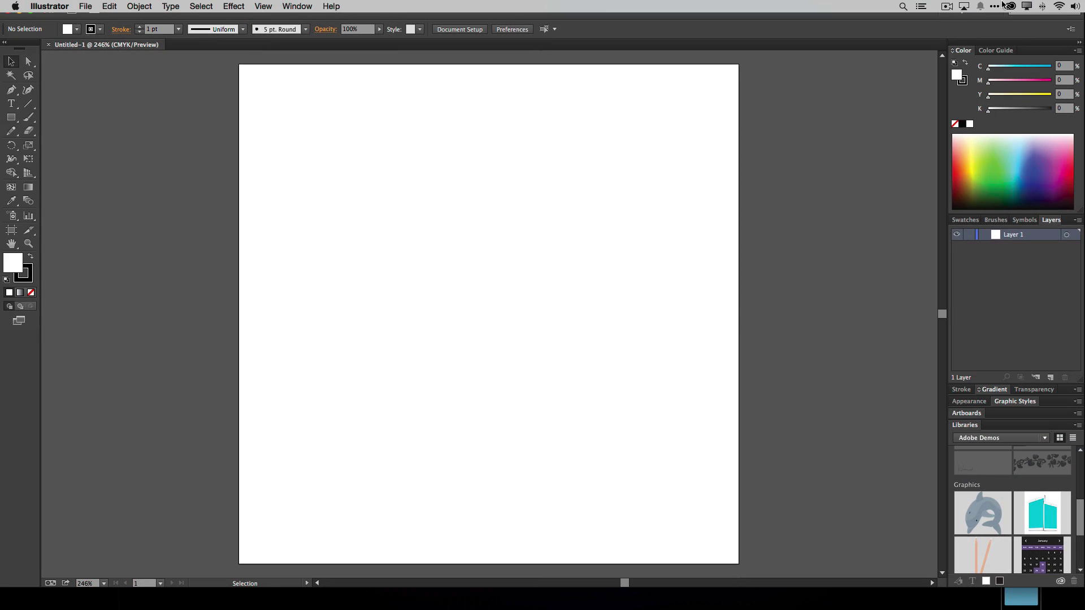
Search the Creative Cloud Market assets for 'Dolphin'
{"action": "left_click", "coordinate": [978, 21]}
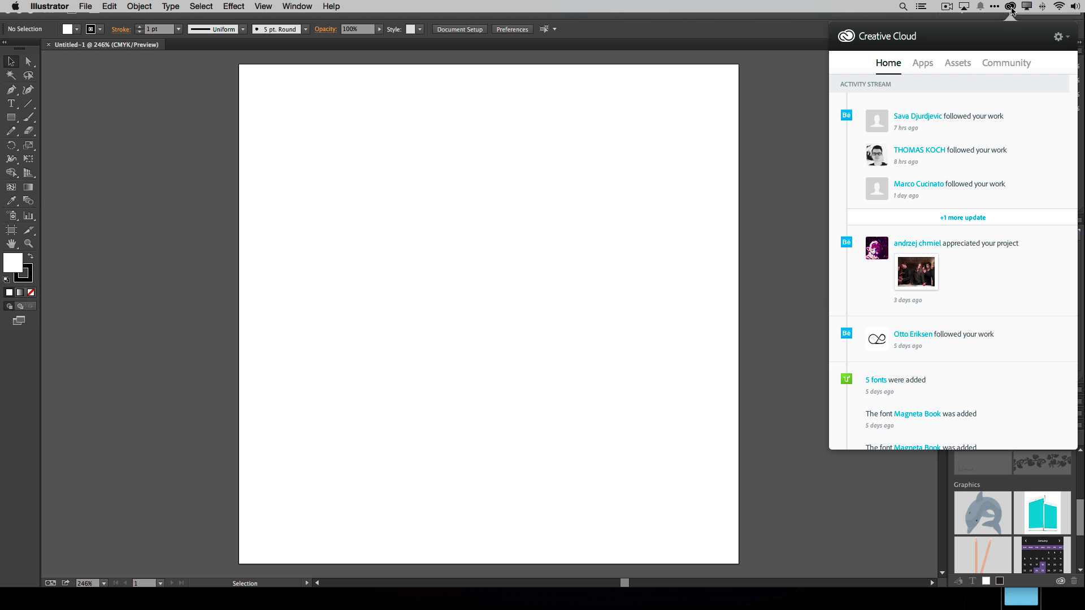
{"action": "left_click", "coordinate": [958, 66]}
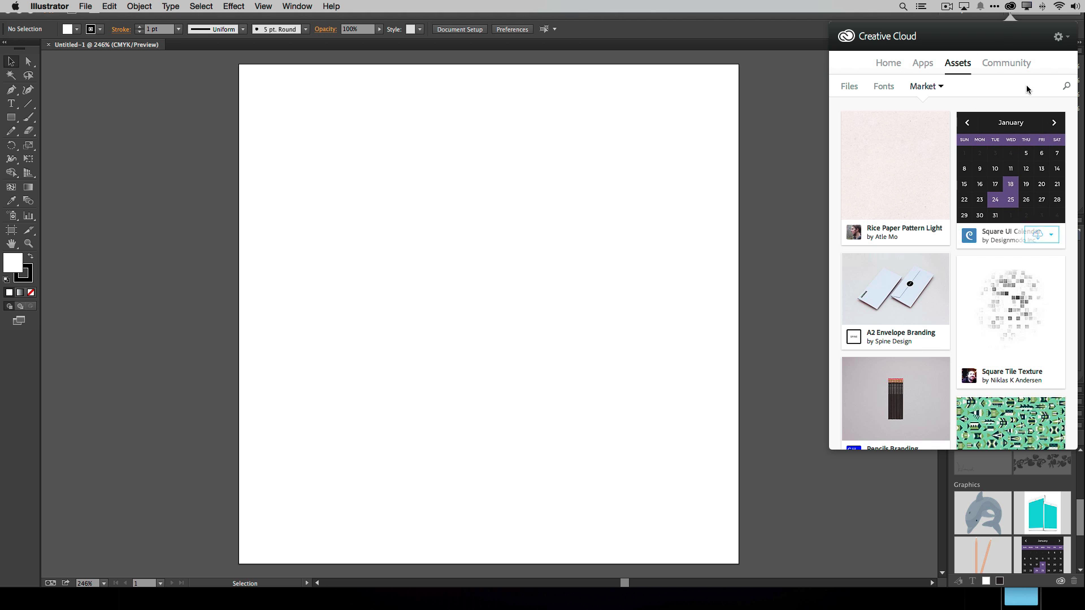
{"action": "left_click", "coordinate": [1066, 86]}
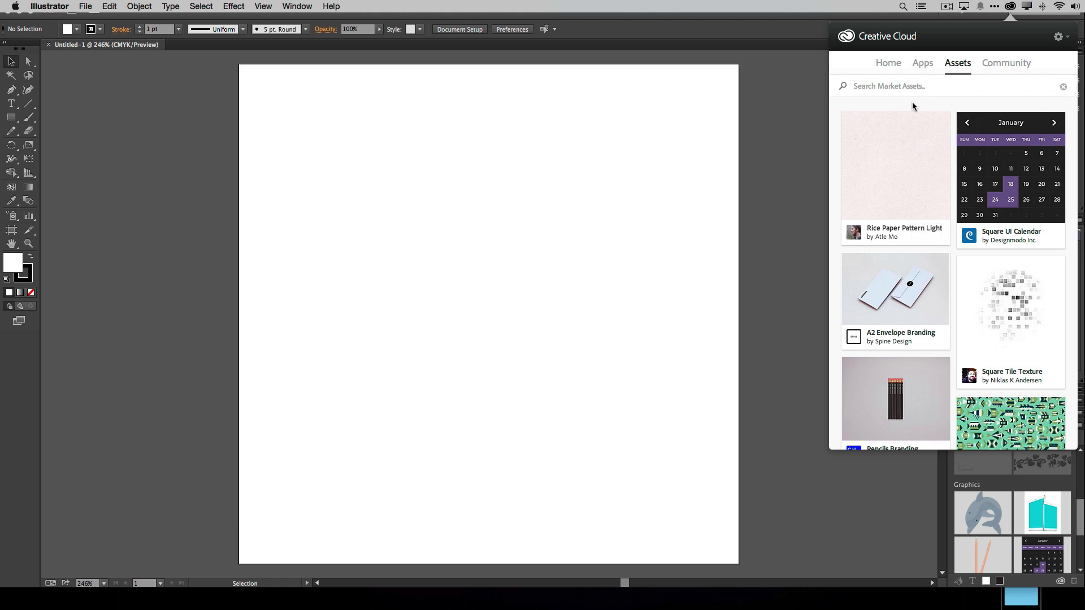
{"action": "type", "text": "Dolphin"}
{"action": "key", "text": "Return"}
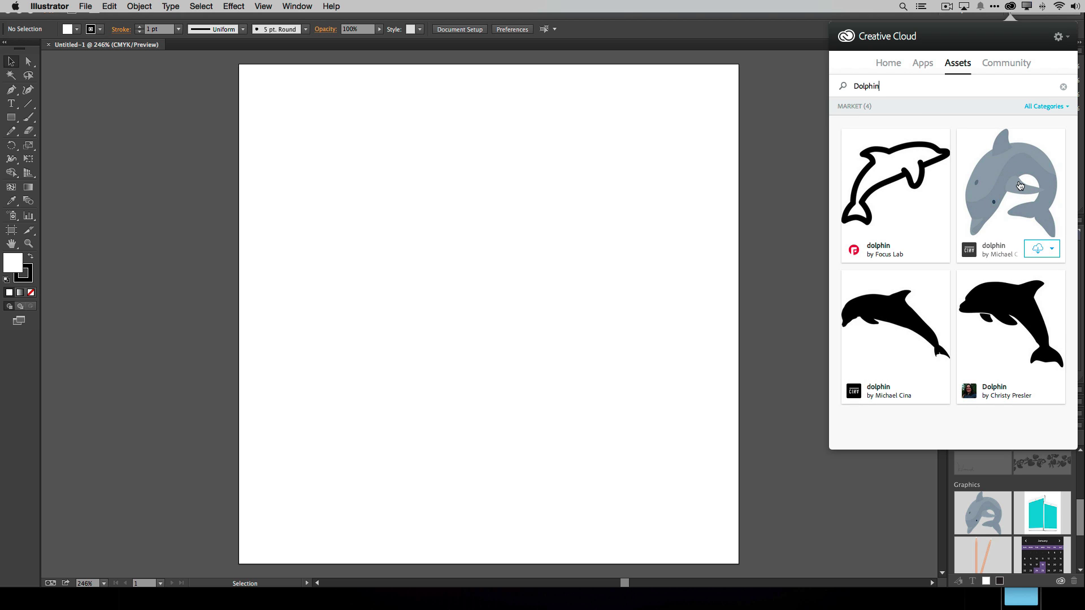
Add the shaded grey dolphin to the Adobe Demos library and close Creative Cloud
{"action": "left_click", "coordinate": [1051, 252]}
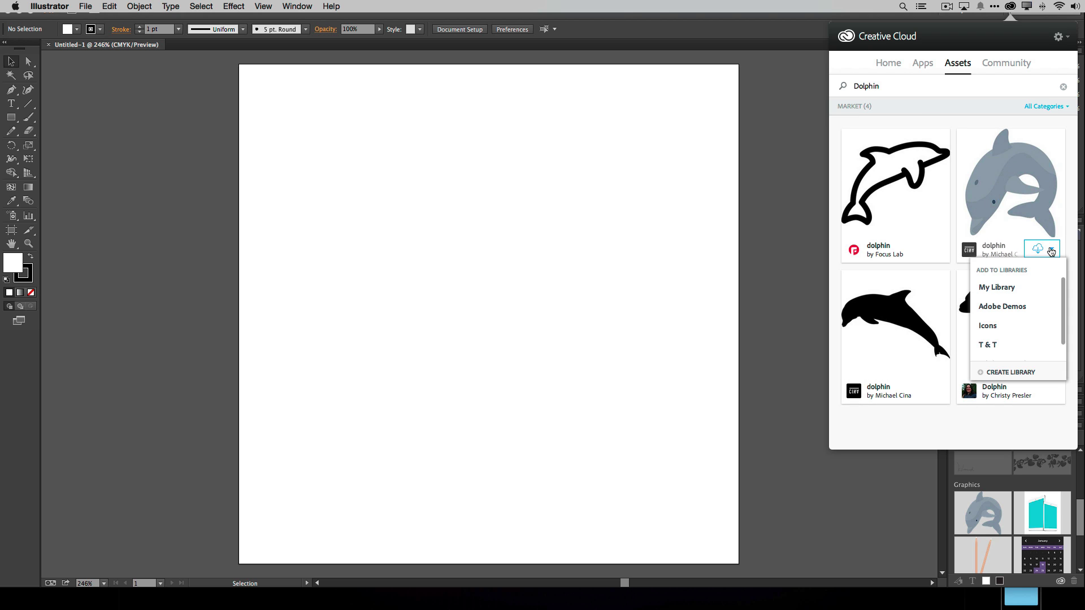
{"action": "left_click", "coordinate": [1013, 313]}
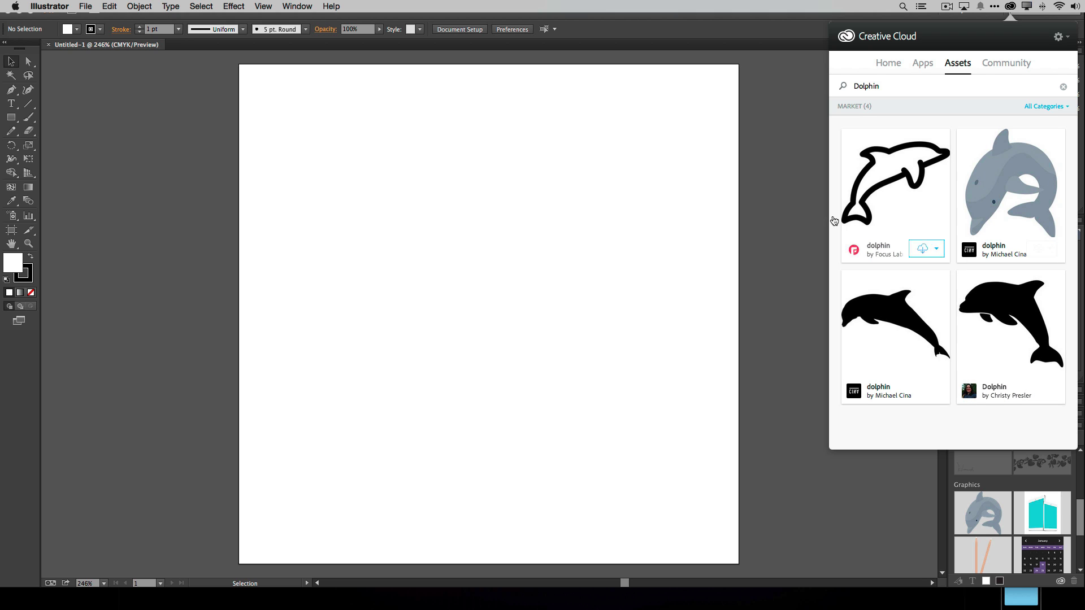
{"action": "left_click", "coordinate": [793, 212]}
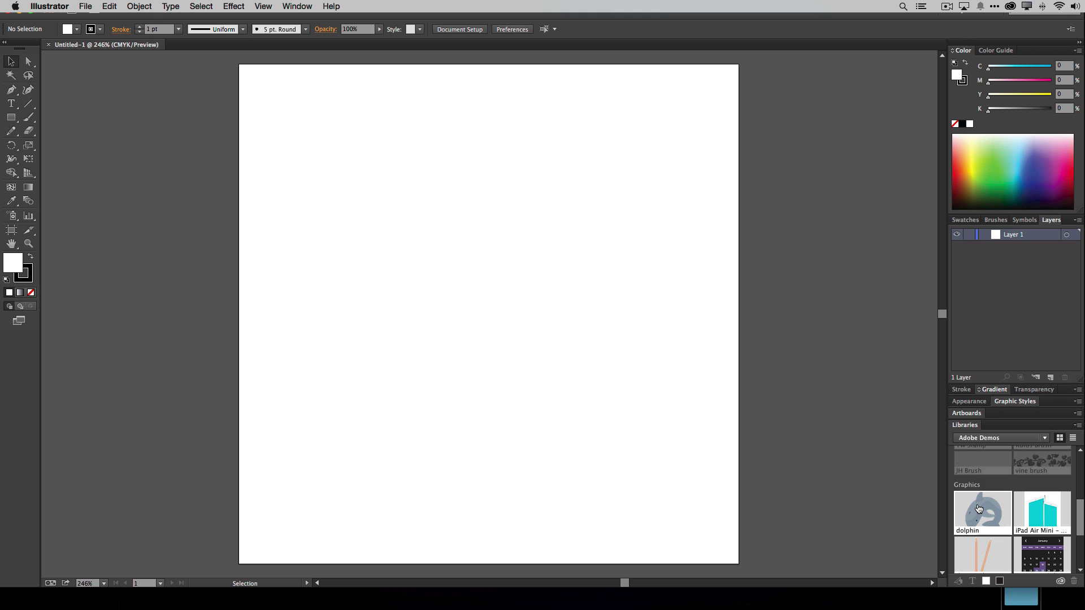
Place the library dolphin on the artboard, scaled to about 1.99 × 2.37 inches and centred
{"action": "left_click_drag", "start_coordinate": [979, 509], "coordinate": [403, 269]}
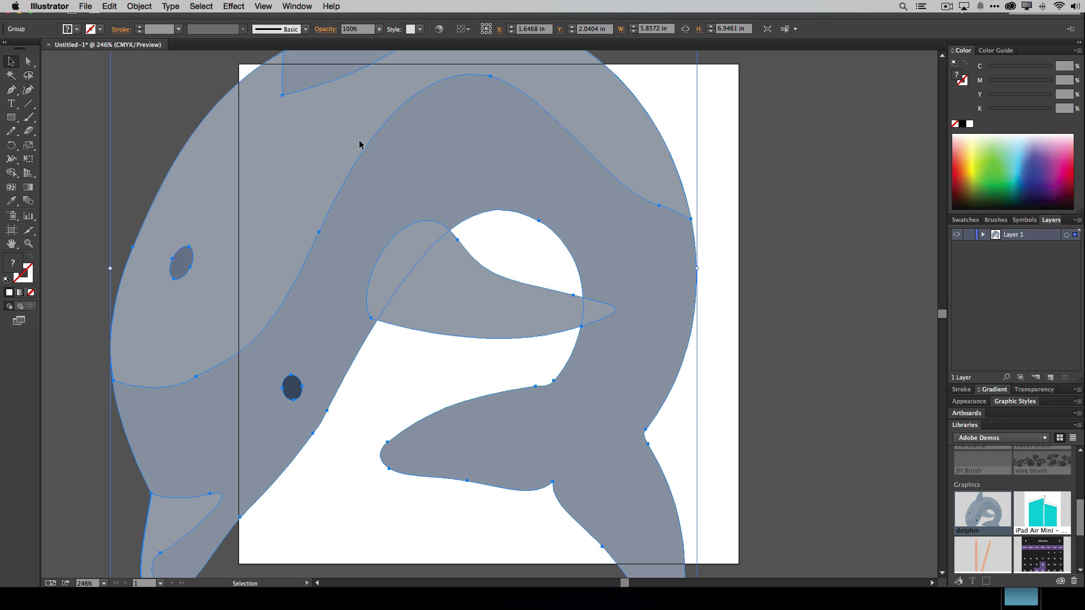
{"action": "left_click_drag", "start_coordinate": [360, 143], "coordinate": [541, 352]}
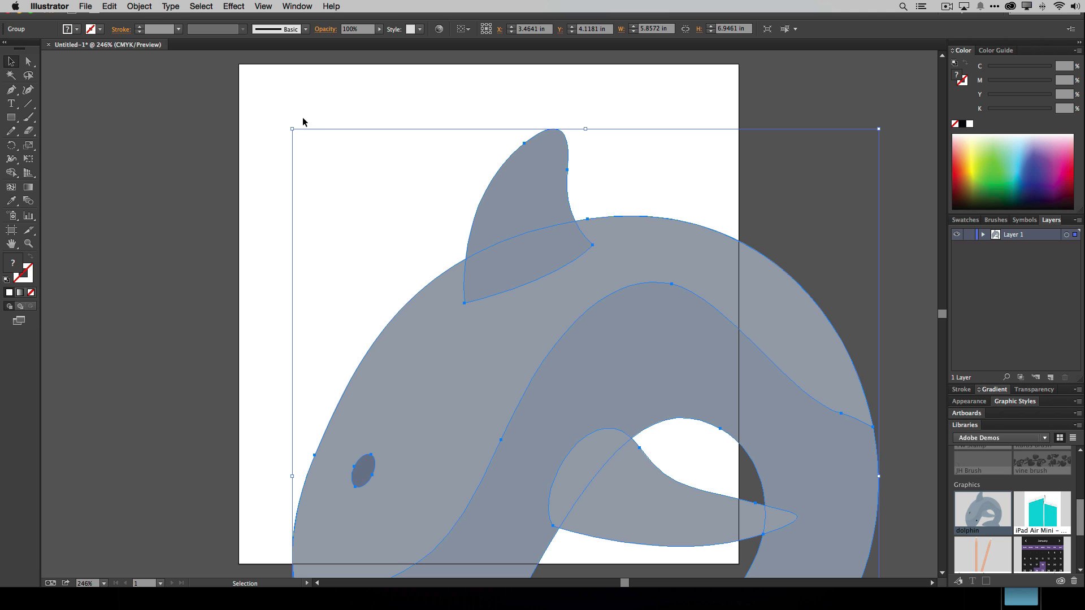
{"action": "left_click_drag", "start_coordinate": [292, 129], "coordinate": [609, 504]}
{"action": "left_click_drag", "start_coordinate": [780, 562], "coordinate": [526, 187]}
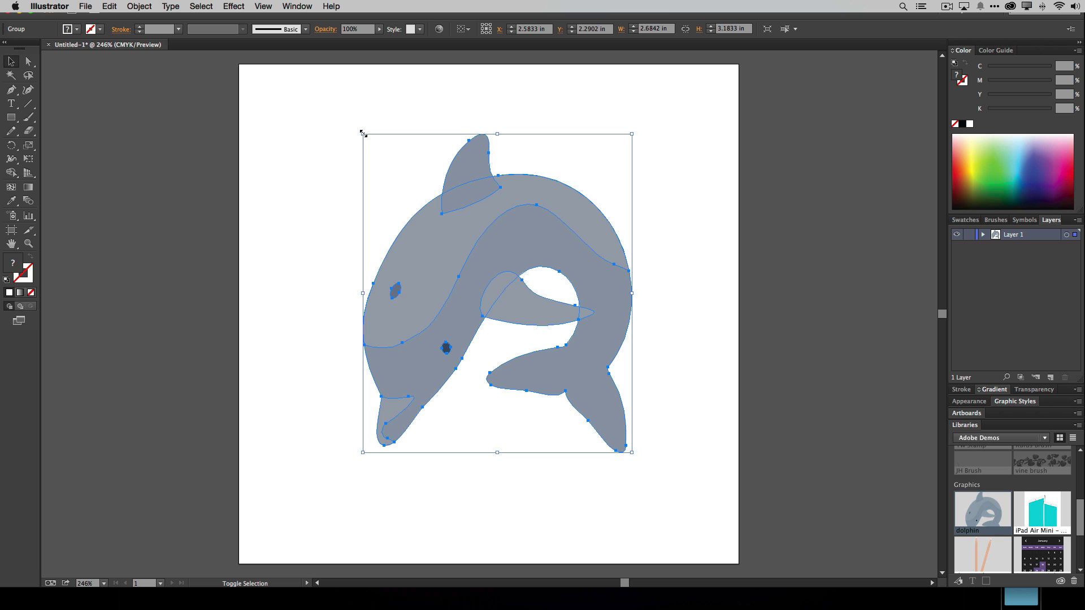
{"action": "left_click_drag", "start_coordinate": [362, 134], "coordinate": [432, 215]}
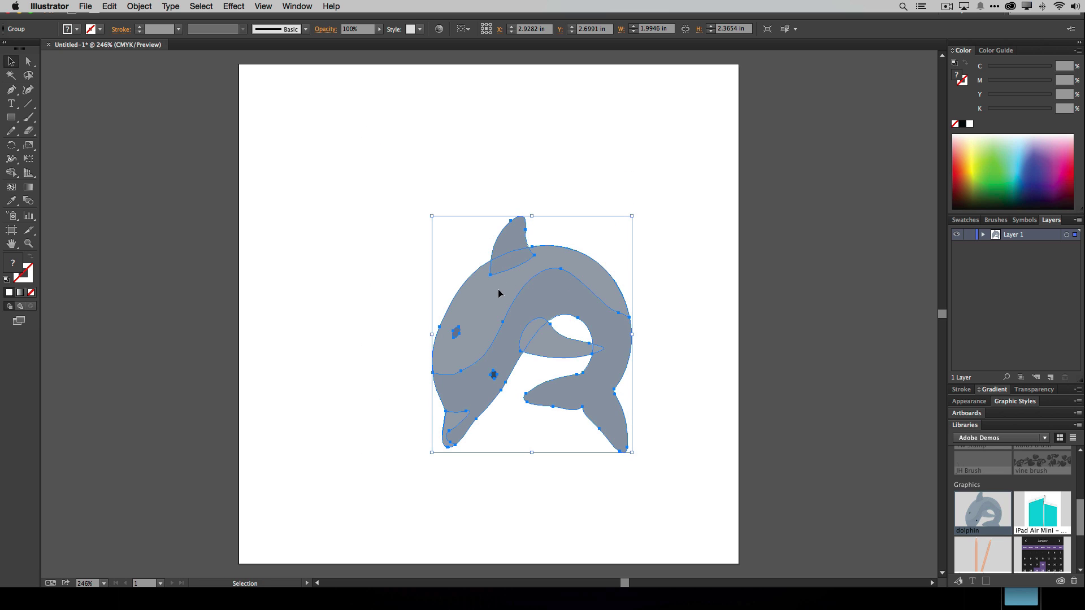
{"action": "left_click_drag", "start_coordinate": [497, 289], "coordinate": [464, 252]}
{"action": "left_click", "coordinate": [652, 304]}
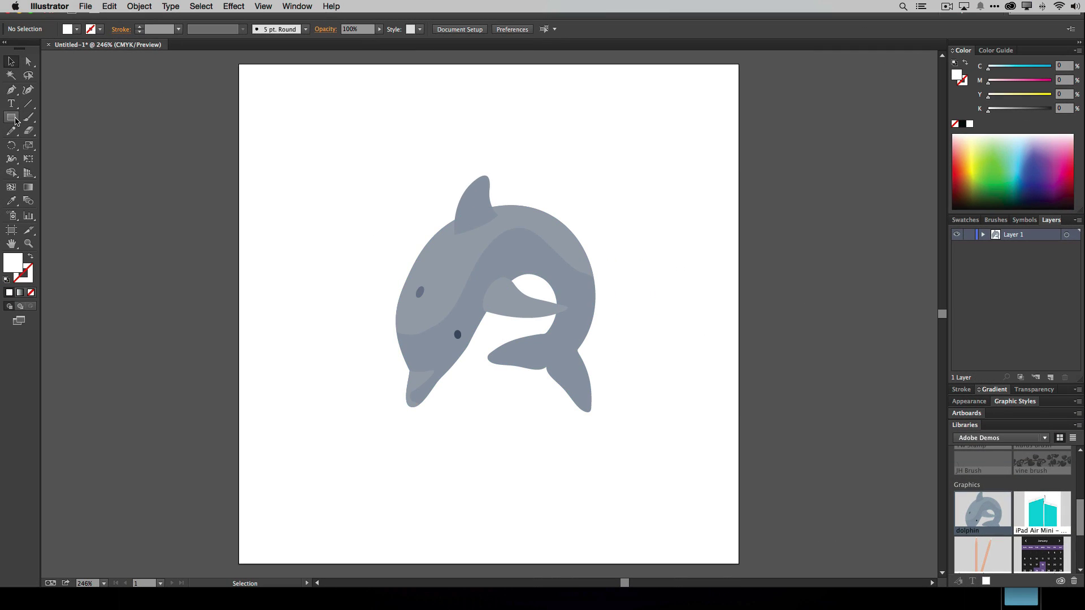
Pick the Ellipse tool, then set the Pencil tool's Fidelity to Smooth
{"action": "left_click", "coordinate": [4, 74]}
{"action": "left_click", "coordinate": [15, 119]}
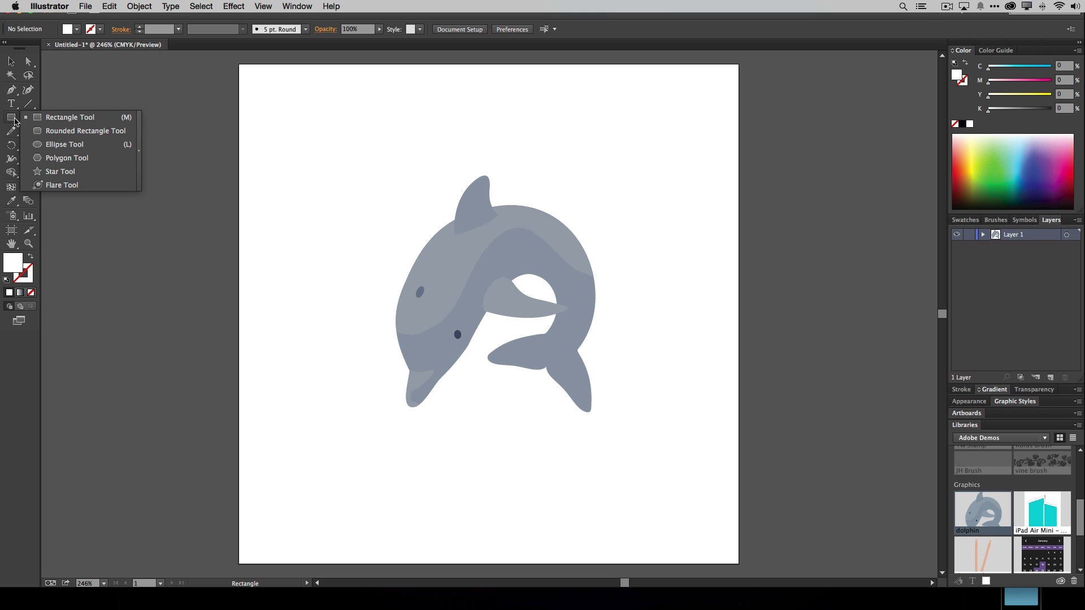
{"action": "left_click", "coordinate": [54, 145]}
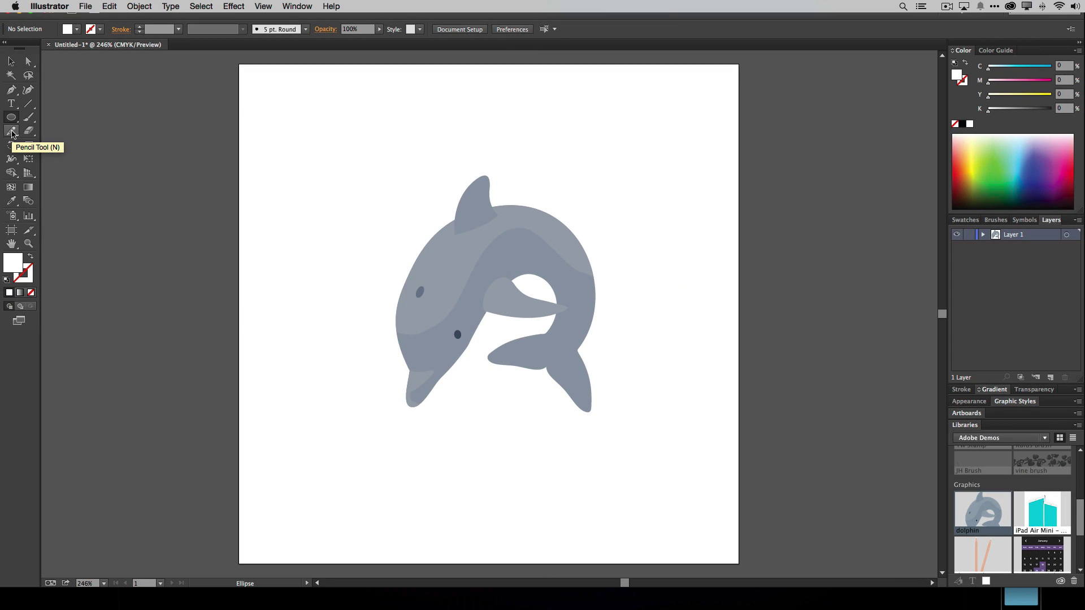
{"action": "double_click", "coordinate": [12, 132]}
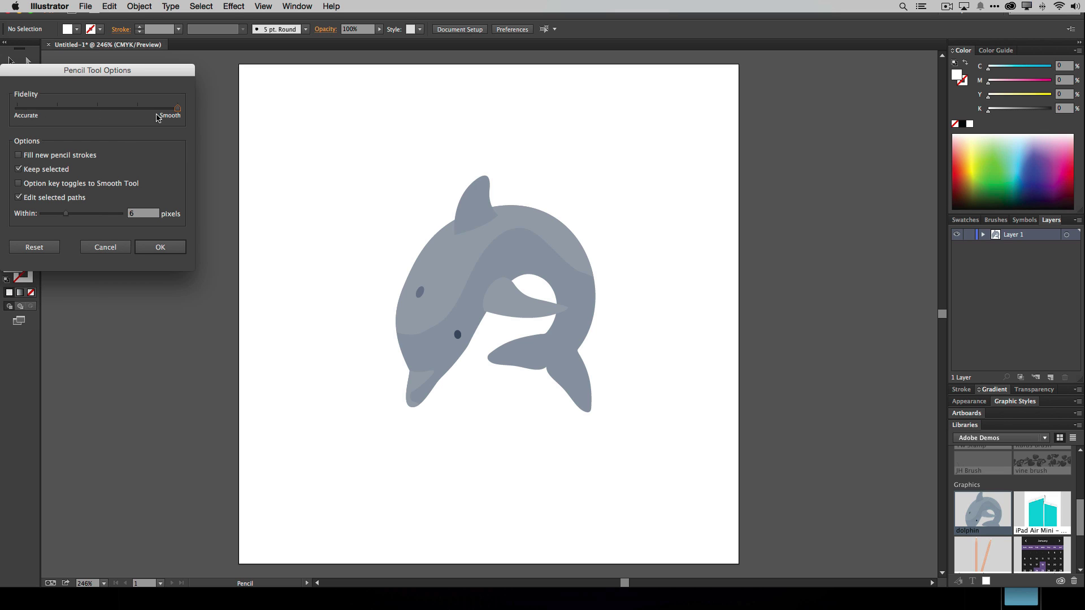
{"action": "left_click", "coordinate": [161, 247]}
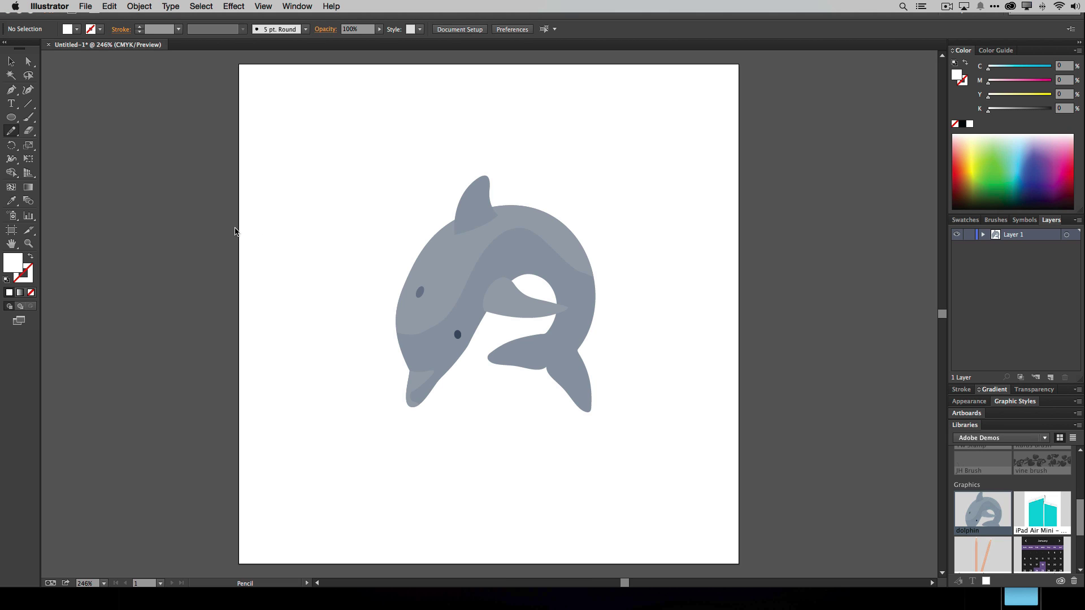
Pencil a smooth arc over the dolphin, then a shallower arc beneath it
{"action": "left_click", "coordinate": [13, 130]}
{"action": "left_click", "coordinate": [385, 256]}
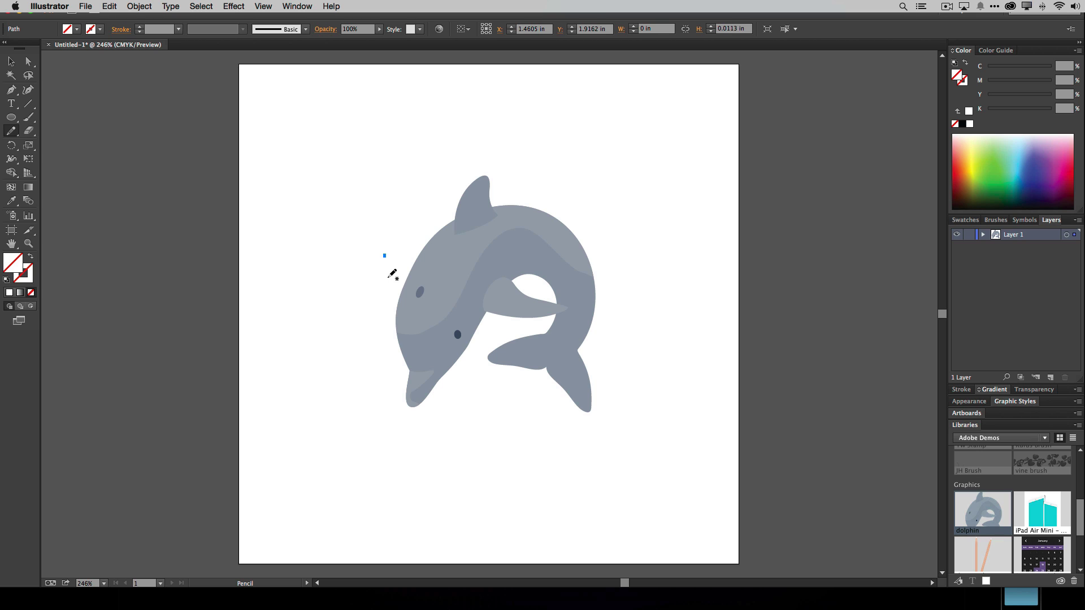
{"action": "key", "text": "super+z"}
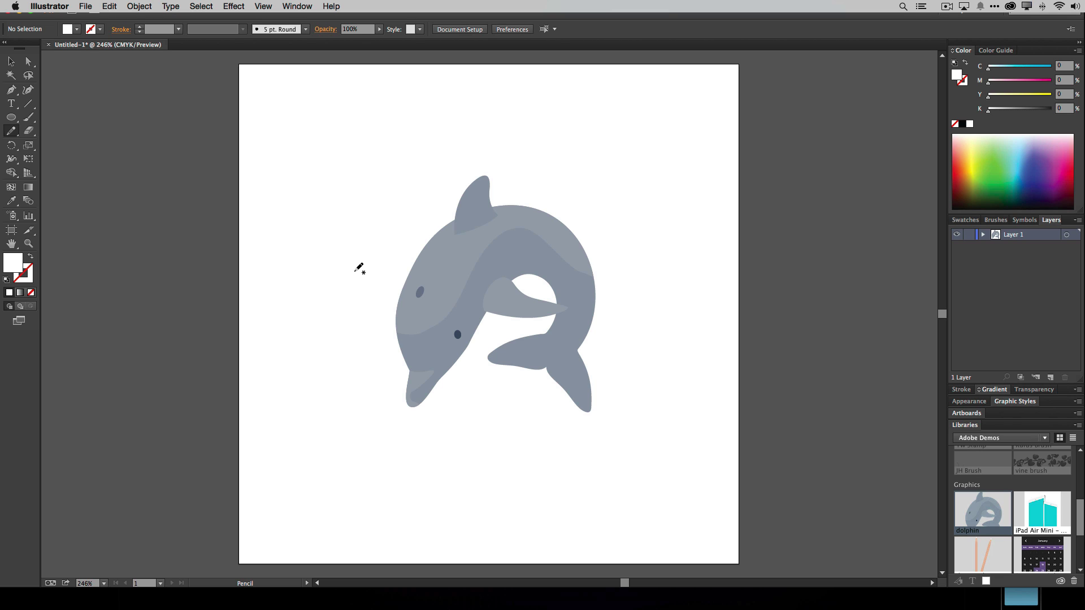
{"action": "mouse_move", "coordinate": [357, 272]}
{"action": "left_mouse_down"}
{"action": "mouse_move", "coordinate": [375, 224]}
{"action": "mouse_move", "coordinate": [417, 176]}
{"action": "mouse_move", "coordinate": [493, 167]}
{"action": "mouse_move", "coordinate": [570, 194]}
{"action": "mouse_move", "coordinate": [600, 224]}
{"action": "mouse_move", "coordinate": [619, 299]}
{"action": "left_mouse_up"}
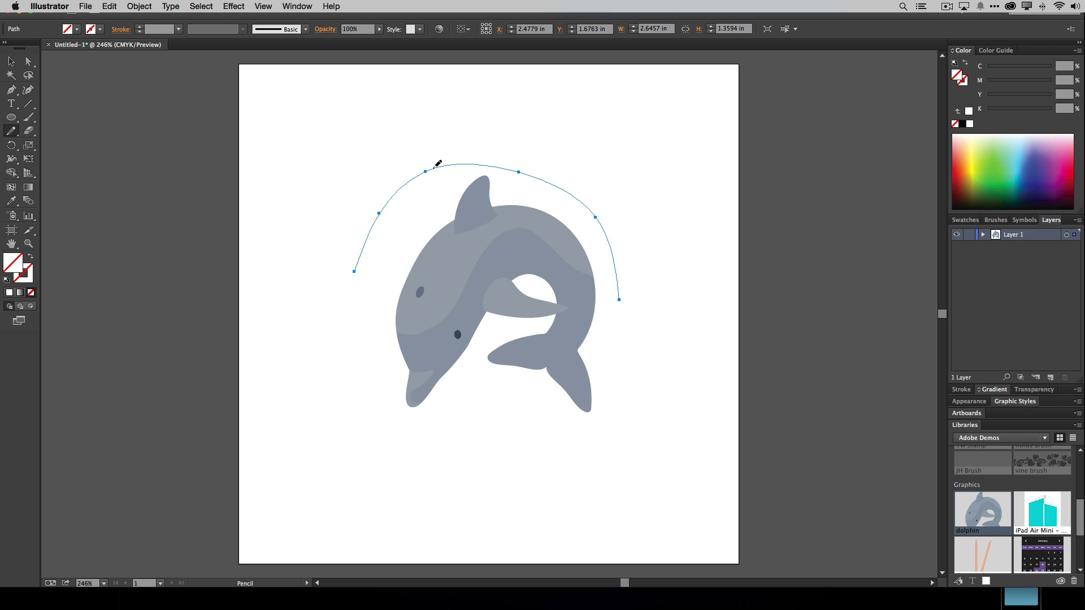
{"action": "mouse_move", "coordinate": [437, 166]}
{"action": "left_mouse_down"}
{"action": "mouse_move", "coordinate": [530, 165]}
{"action": "mouse_move", "coordinate": [619, 223]}
{"action": "mouse_move", "coordinate": [626, 316]}
{"action": "left_mouse_up"}
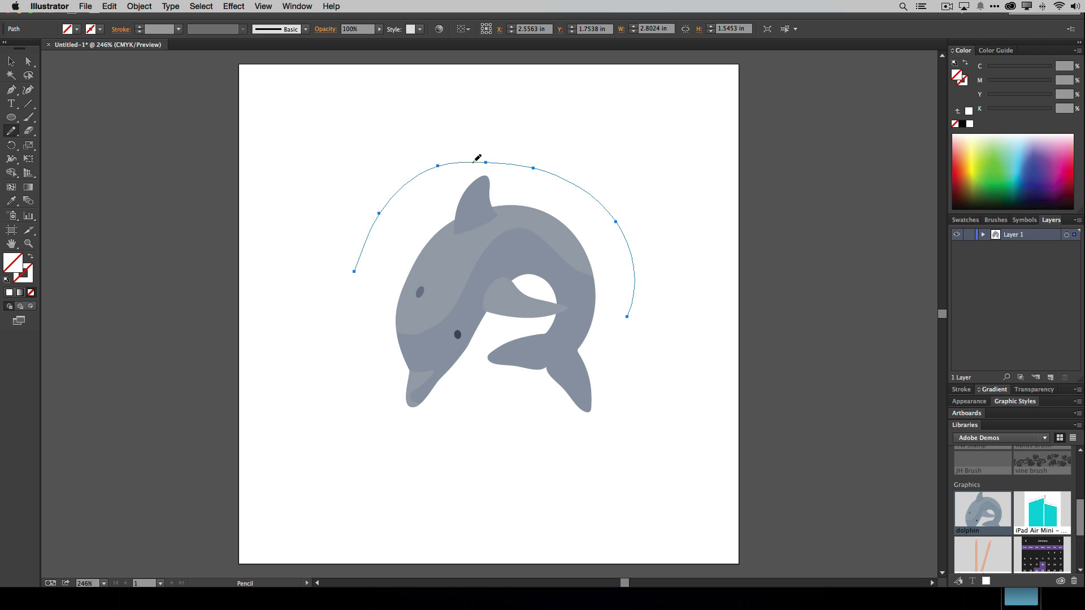
{"action": "mouse_move", "coordinate": [473, 161]}
{"action": "left_mouse_down"}
{"action": "mouse_move", "coordinate": [388, 203]}
{"action": "mouse_move", "coordinate": [348, 258]}
{"action": "mouse_move", "coordinate": [332, 317]}
{"action": "left_mouse_up"}
{"action": "mouse_move", "coordinate": [497, 161]}
{"action": "left_mouse_down"}
{"action": "mouse_move", "coordinate": [424, 193]}
{"action": "mouse_move", "coordinate": [374, 318]}
{"action": "mouse_move", "coordinate": [371, 354]}
{"action": "left_mouse_up"}
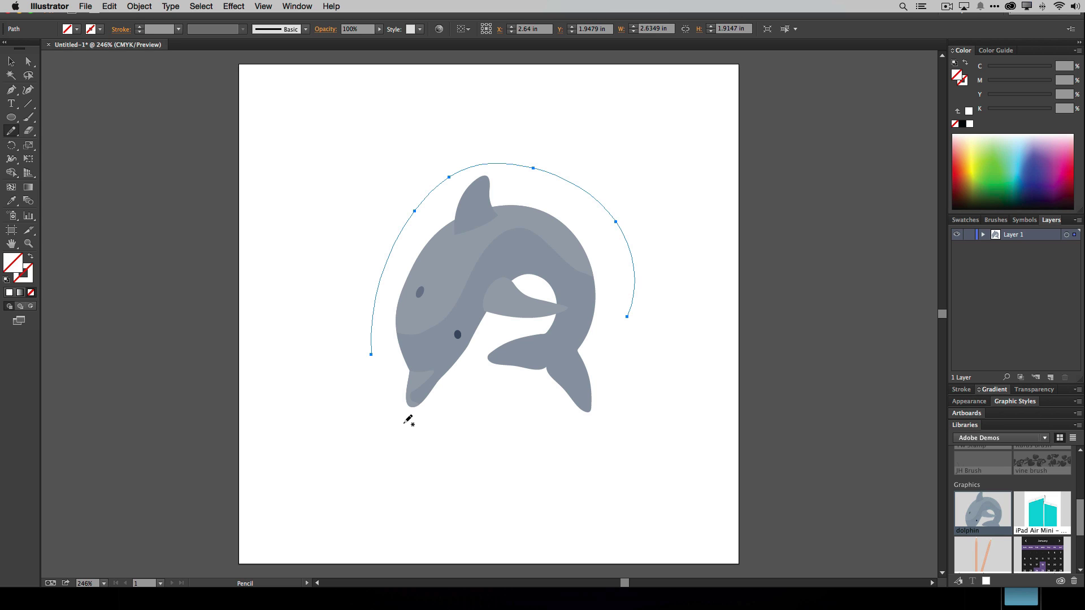
{"action": "mouse_move", "coordinate": [404, 423]}
{"action": "left_mouse_down"}
{"action": "mouse_move", "coordinate": [459, 458]}
{"action": "mouse_move", "coordinate": [504, 463]}
{"action": "mouse_move", "coordinate": [541, 458]}
{"action": "mouse_move", "coordinate": [600, 415]}
{"action": "left_mouse_up"}
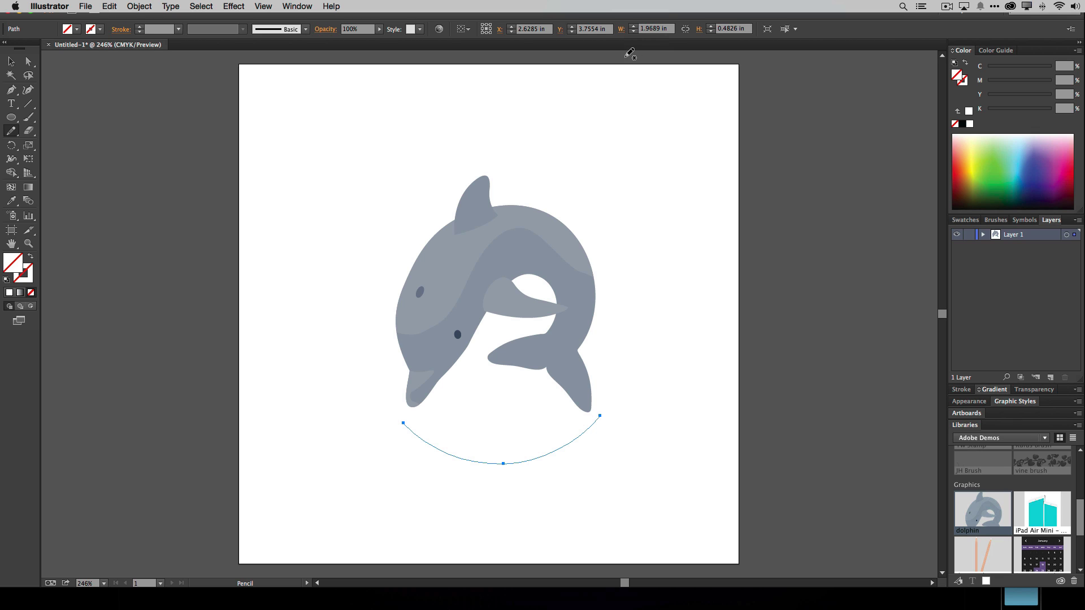
{"action": "left_click", "coordinate": [11, 61]}
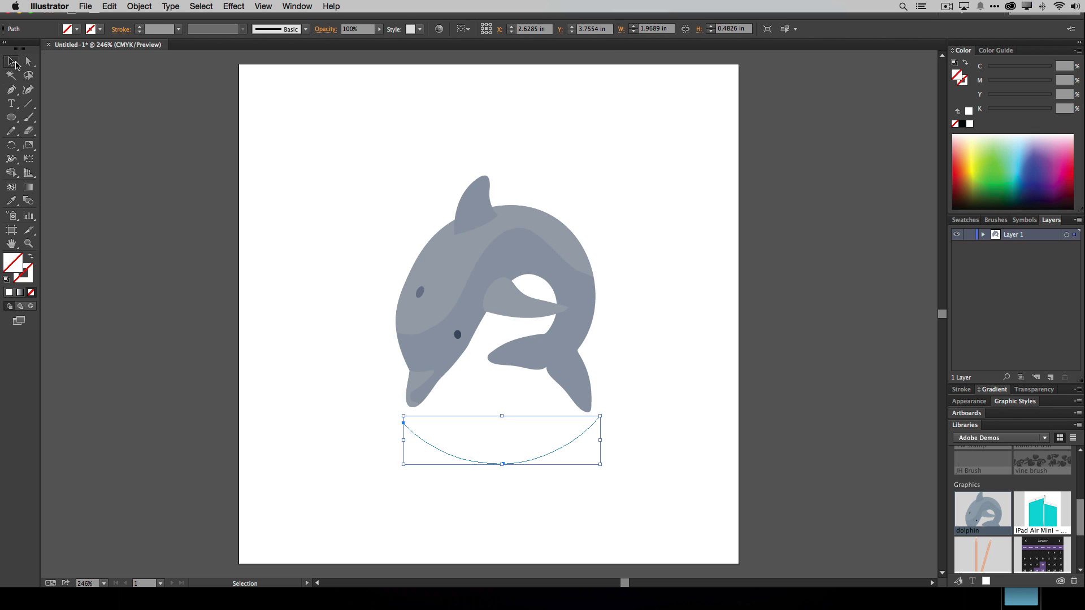
{"action": "left_click", "coordinate": [334, 188]}
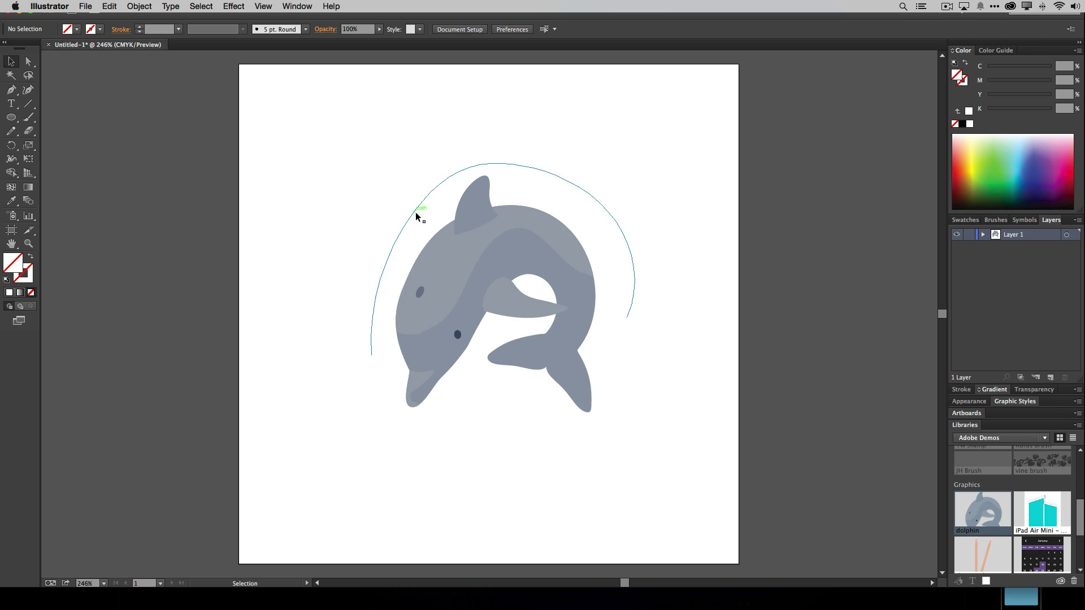
{"action": "left_click", "coordinate": [412, 218]}
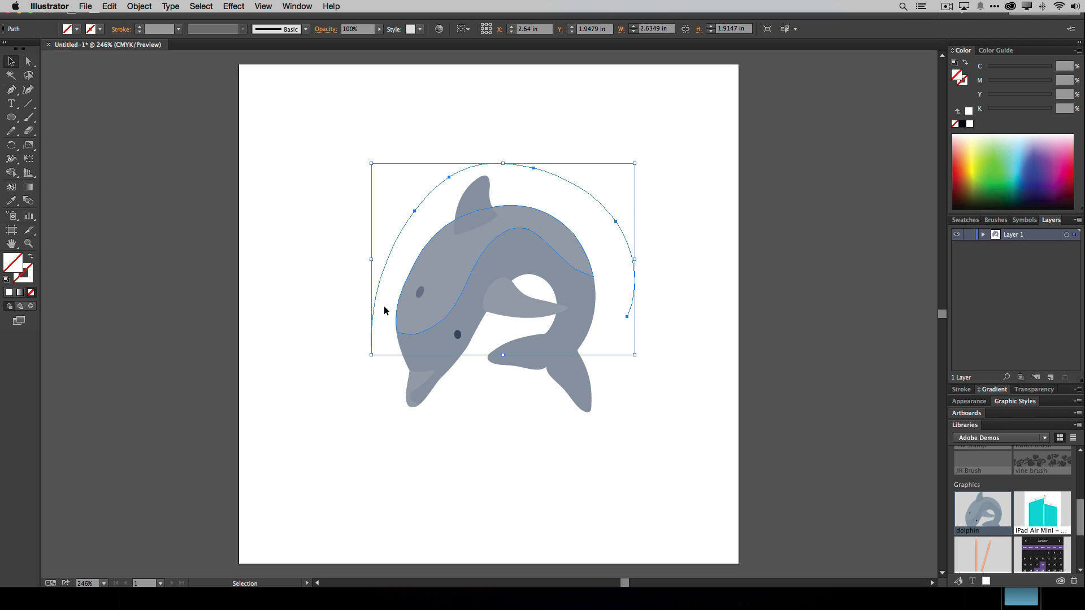
{"action": "left_click", "coordinate": [299, 230]}
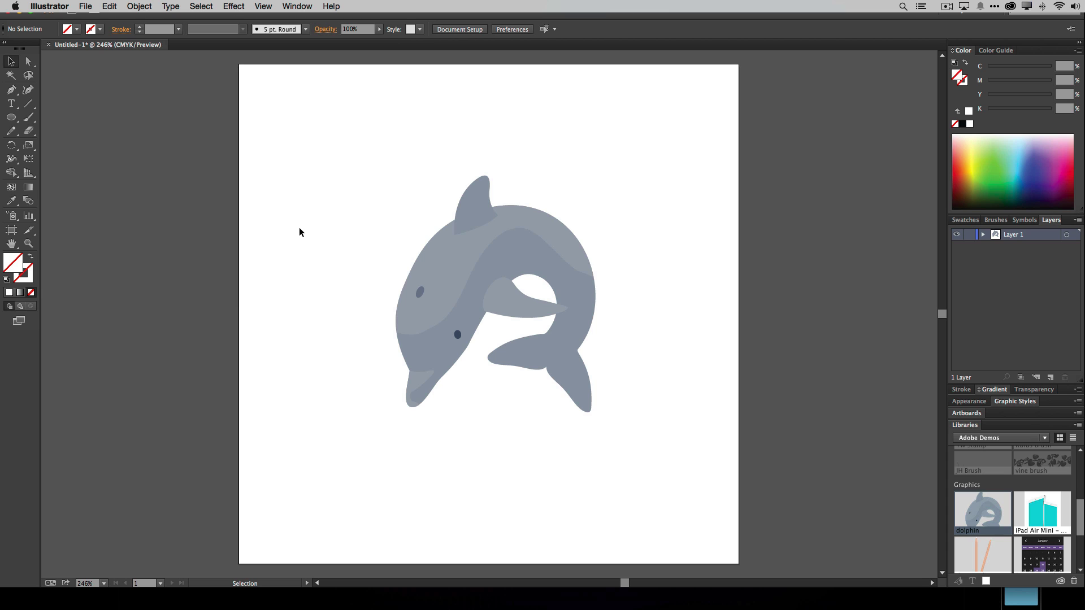
{"action": "key", "text": "ctrl+y"}
{"action": "key", "text": "y"}
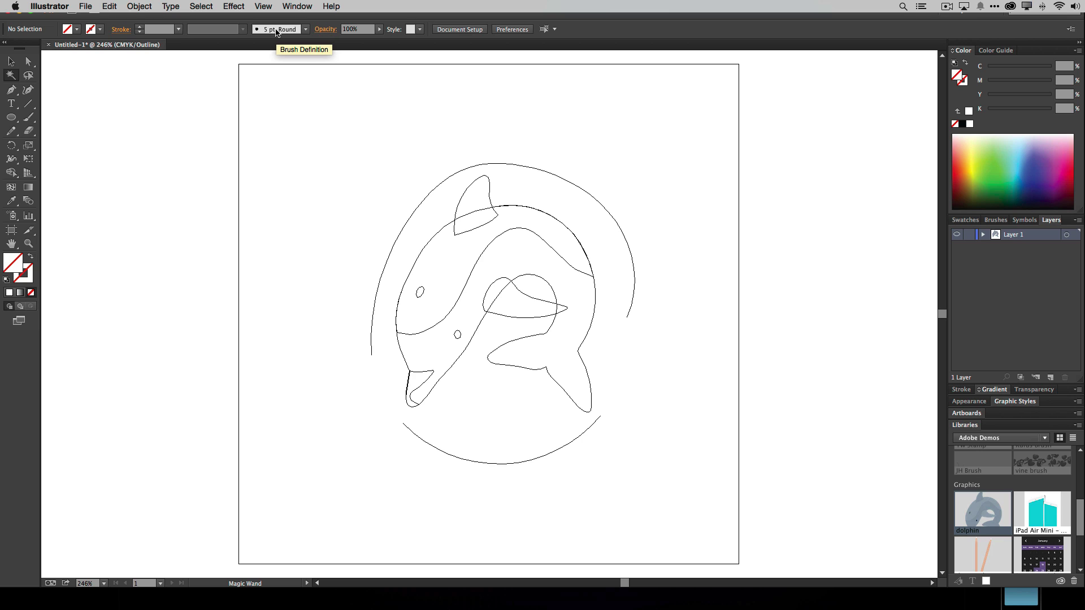
{"action": "key", "text": "ctrl+y"}
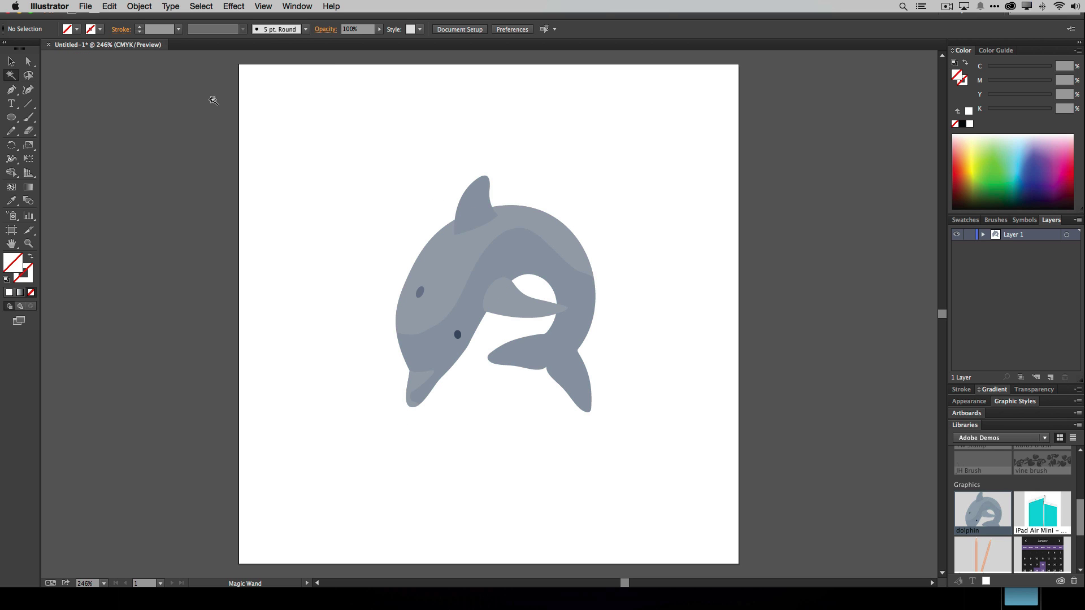
{"action": "left_click", "coordinate": [11, 61]}
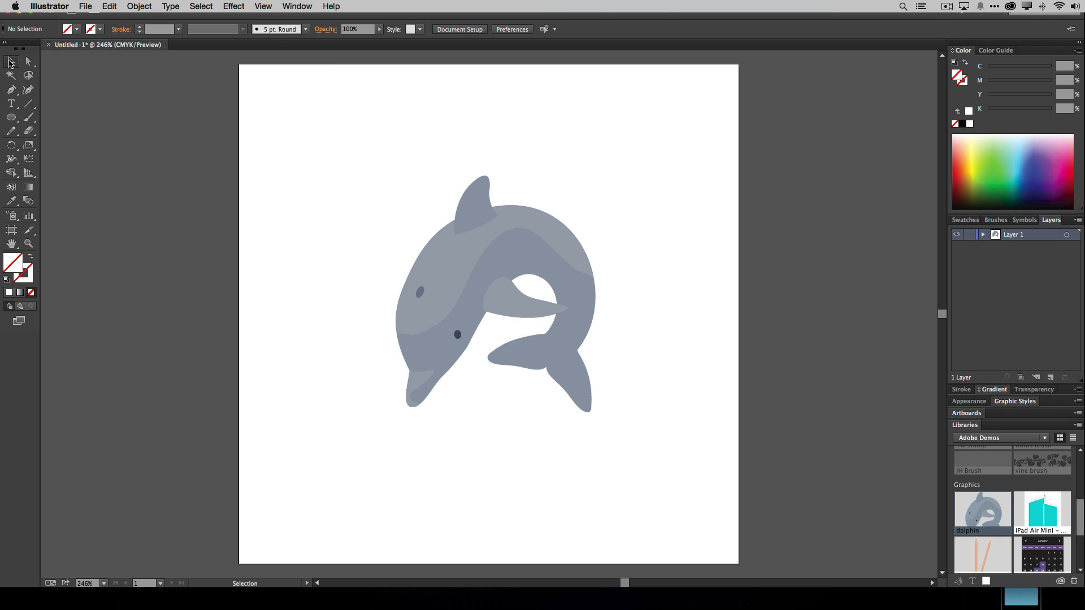
{"action": "left_click", "coordinate": [416, 213]}
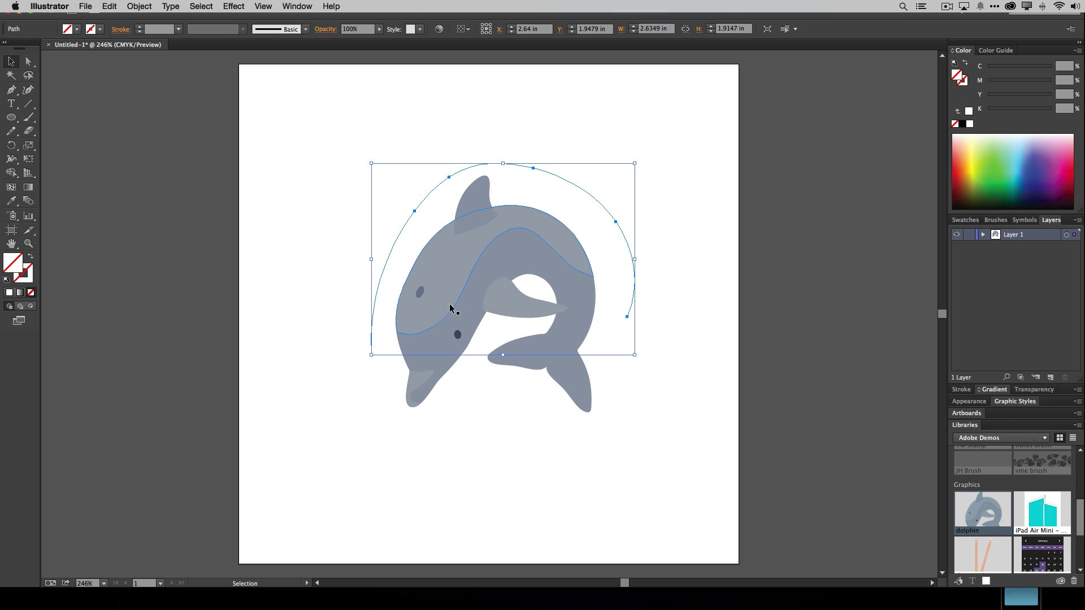
Place a Type on a Path insertion point on the arc above the dolphin
{"action": "left_click", "coordinate": [13, 106]}
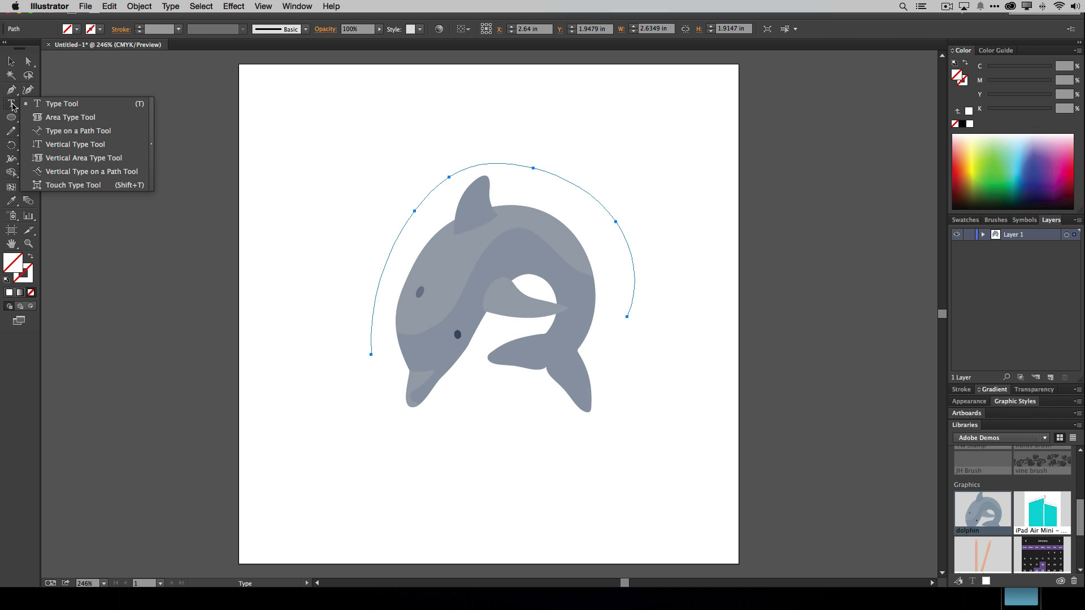
{"action": "left_click", "coordinate": [85, 132]}
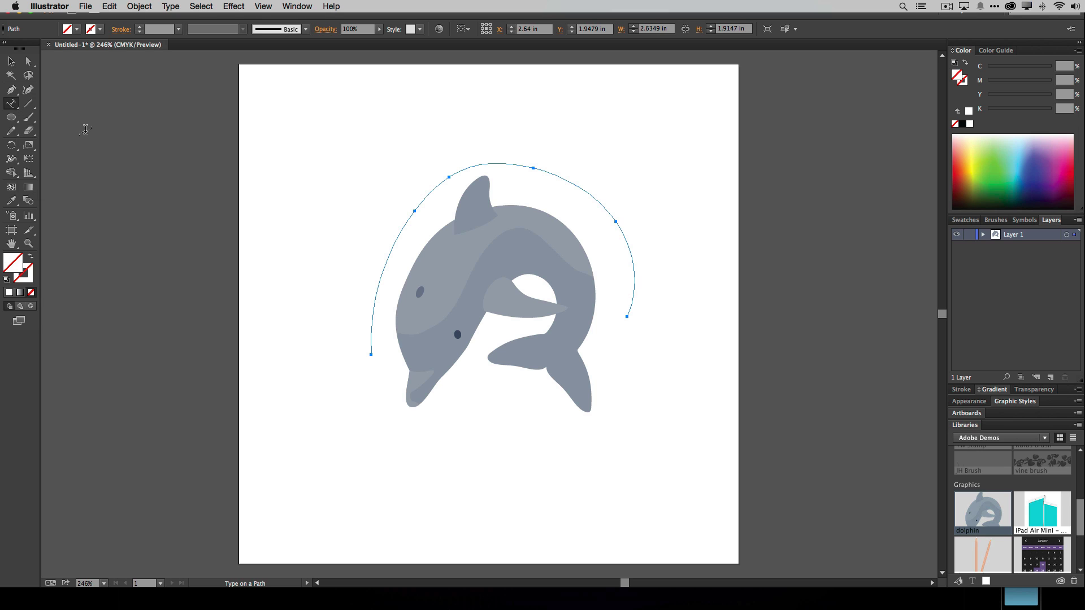
{"action": "left_click", "coordinate": [383, 266]}
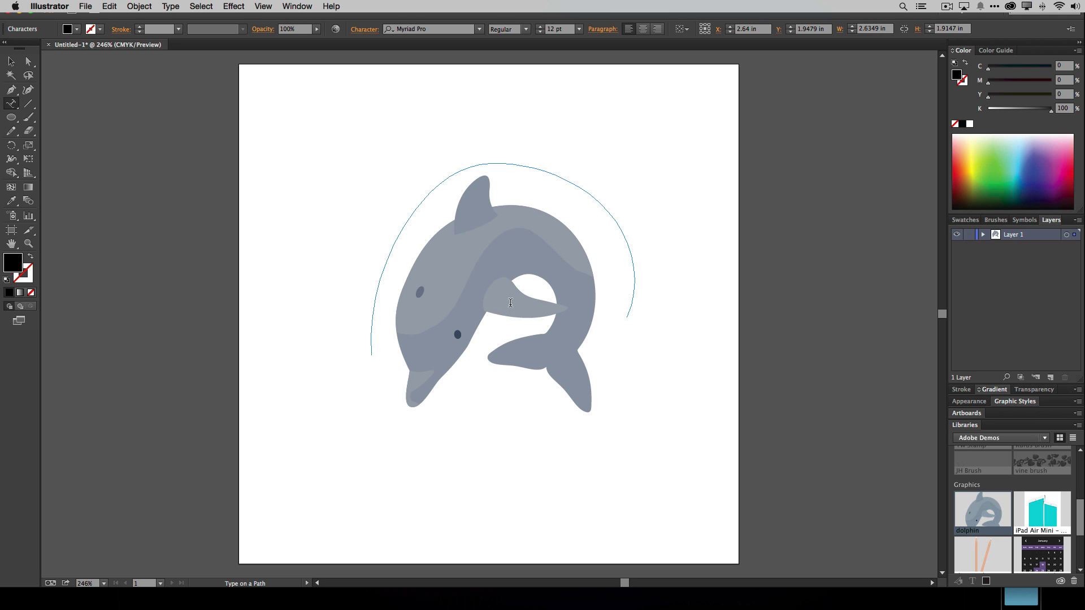
Type 'Project Dolphin' along the upper arc and size it to 32 pt
{"action": "type", "text": "Project Dolphin"}
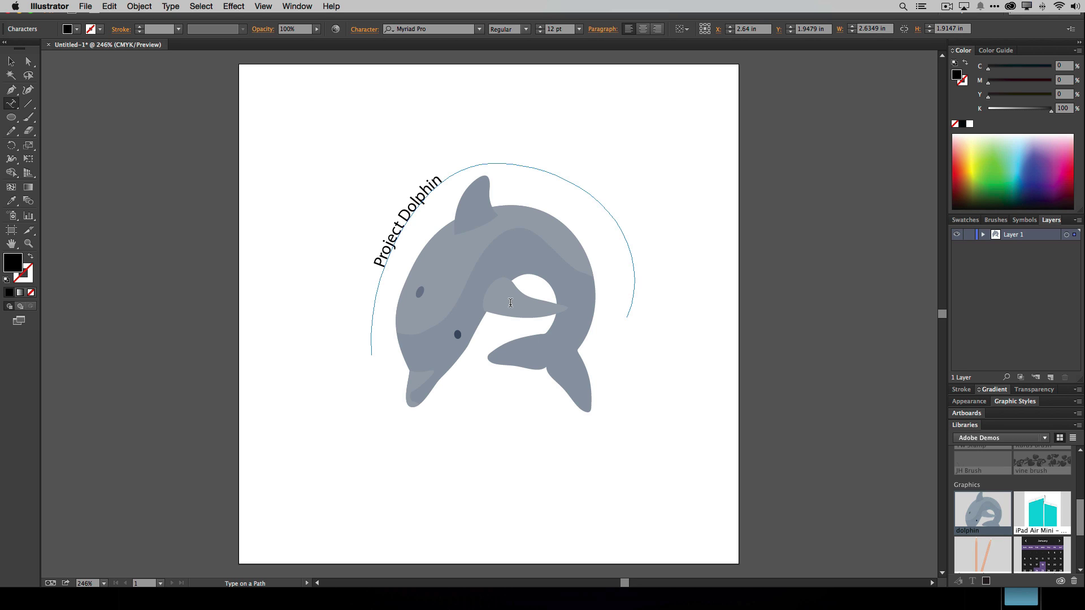
{"action": "key", "text": "super+a"}
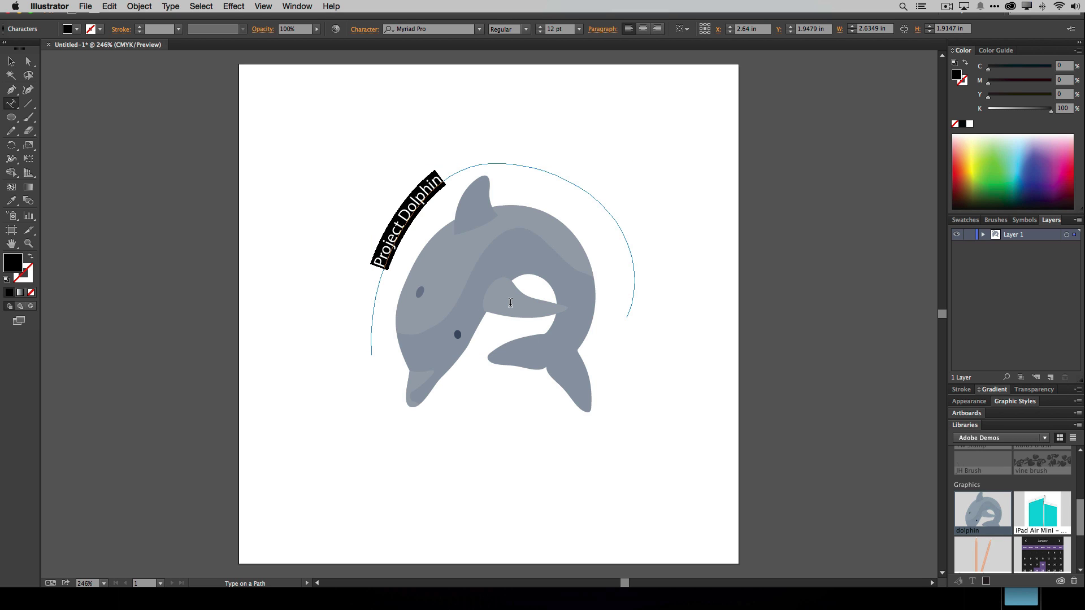
{"action": "key", "text": "super"}
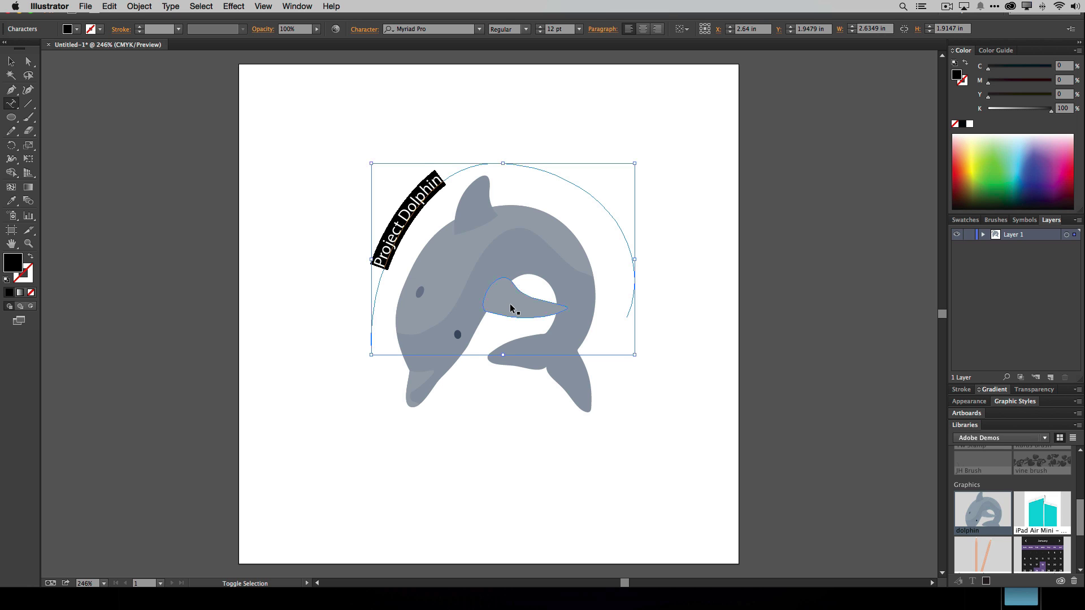
{"action": "key", "text": "super+shift+period"}
{"action": "key", "text": "super+shift+period"}
{"action": "key", "text": "super+shift+period"}
{"action": "key", "text": "super+shift+period"}
{"action": "key", "text": "super+shift+period"}
{"action": "key", "text": "super+shift+period"}
{"action": "key", "text": "super+shift+period"}
{"action": "key", "text": "super+shift+period"}
{"action": "key", "text": "super+shift+period"}
{"action": "key", "text": "super+shift+period"}
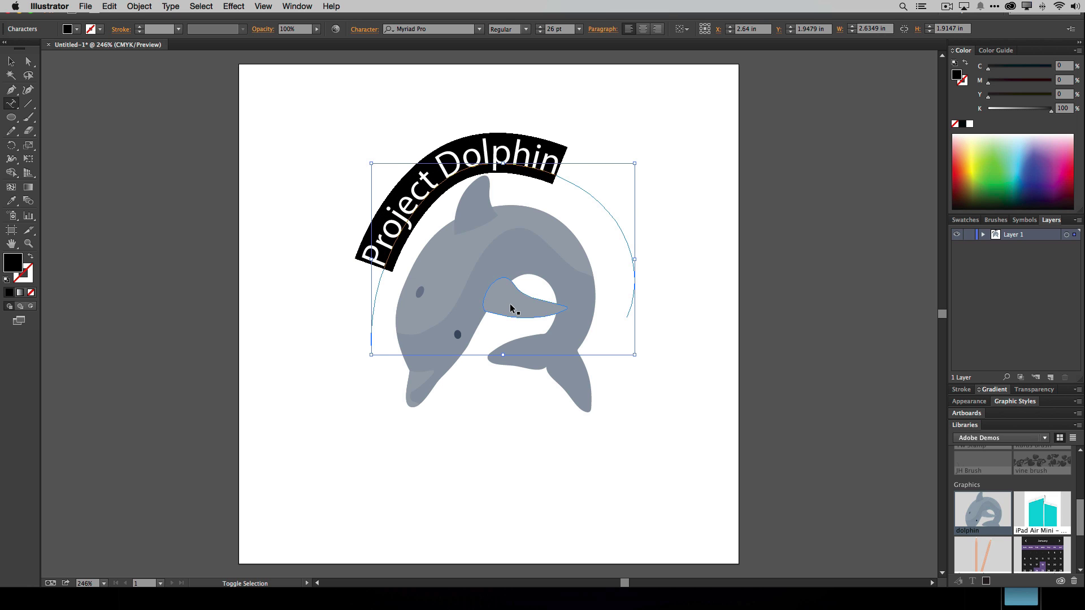
{"action": "key", "text": "super+shift+period"}
{"action": "key", "text": "super+shift+period"}
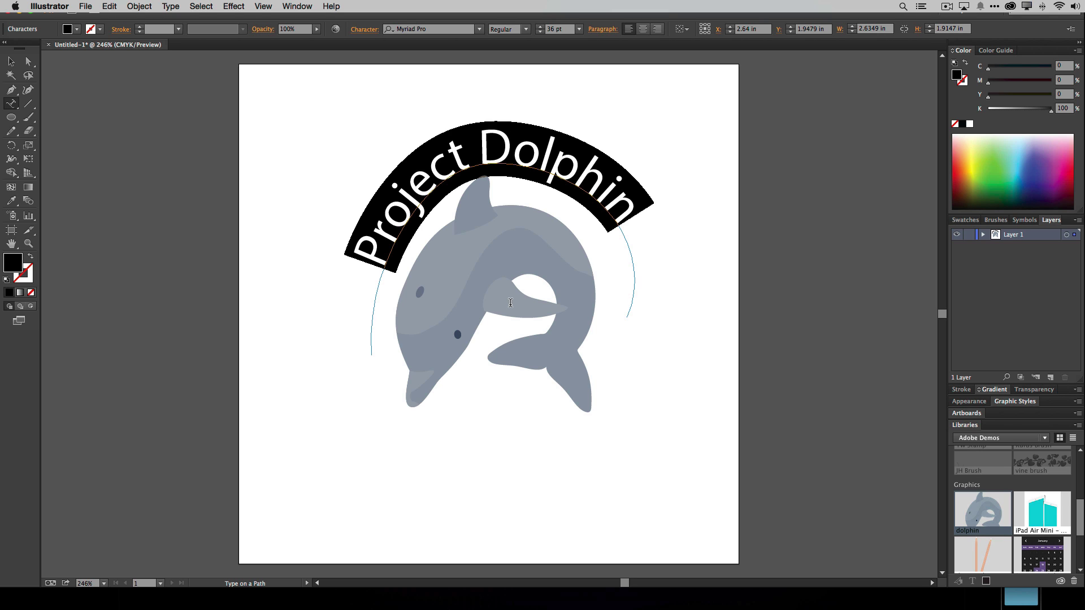
{"action": "key", "text": "super+shift+comma"}
{"action": "key", "text": "super+shift+comma"}
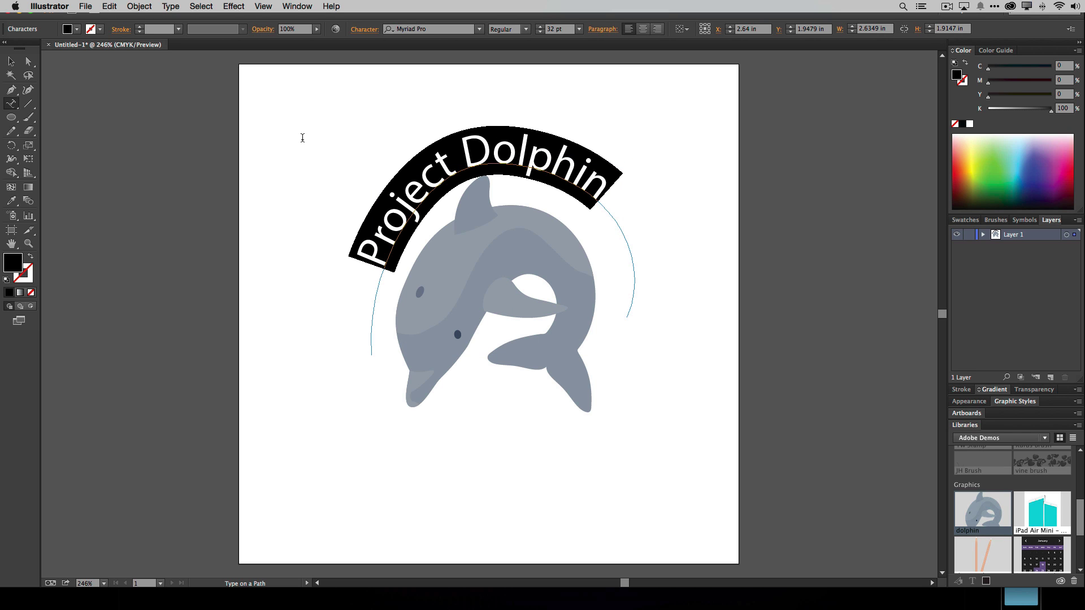
Set the arc text to Typekit font Effra Bold at 38 pt
{"action": "left_click", "coordinate": [479, 29]}
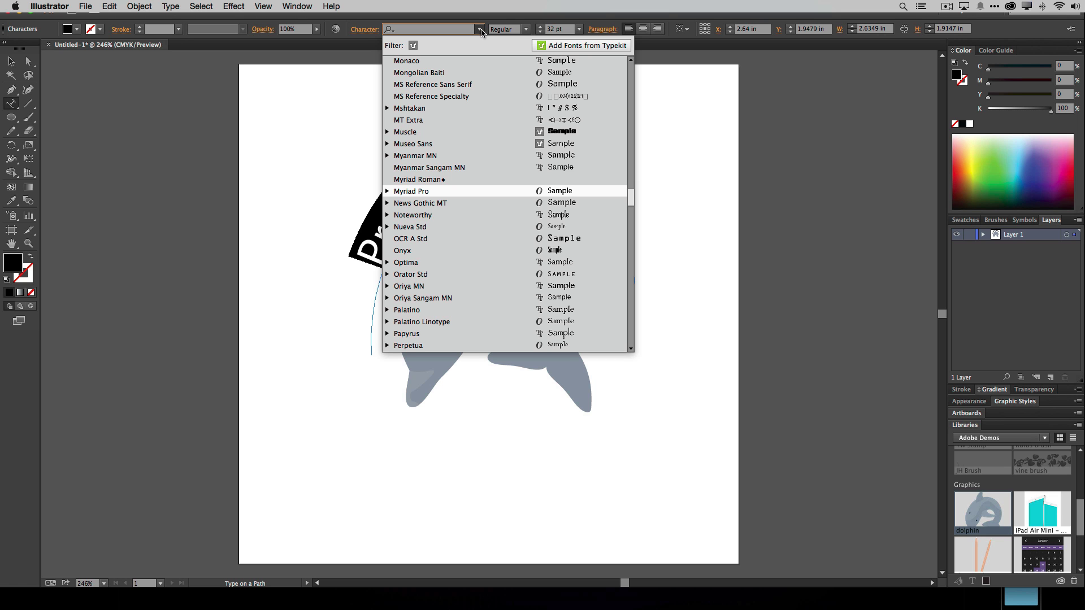
{"action": "left_click", "coordinate": [413, 45]}
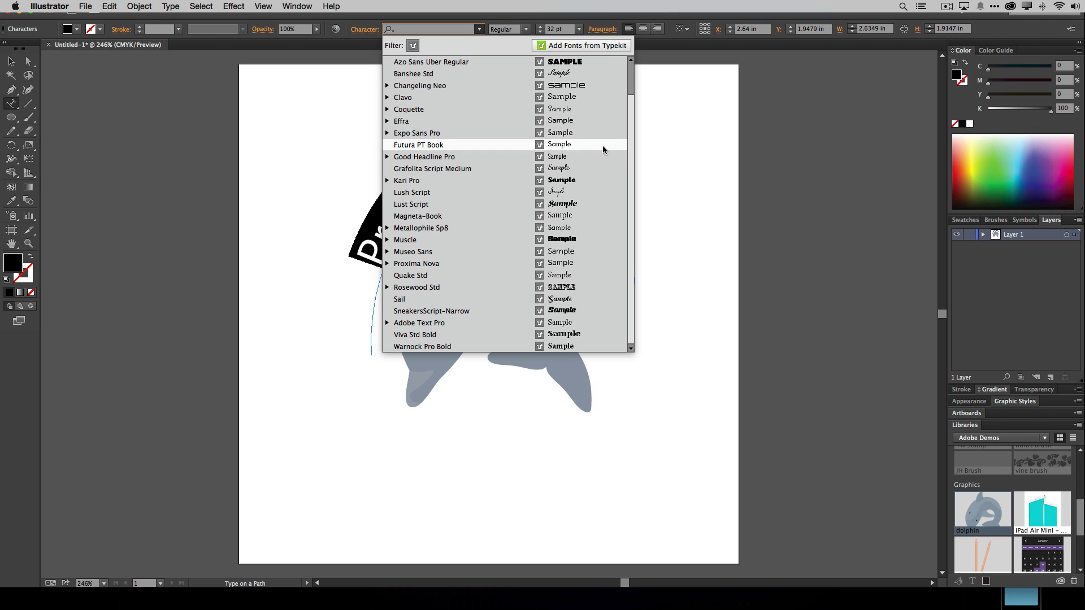
{"action": "left_click", "coordinate": [585, 121]}
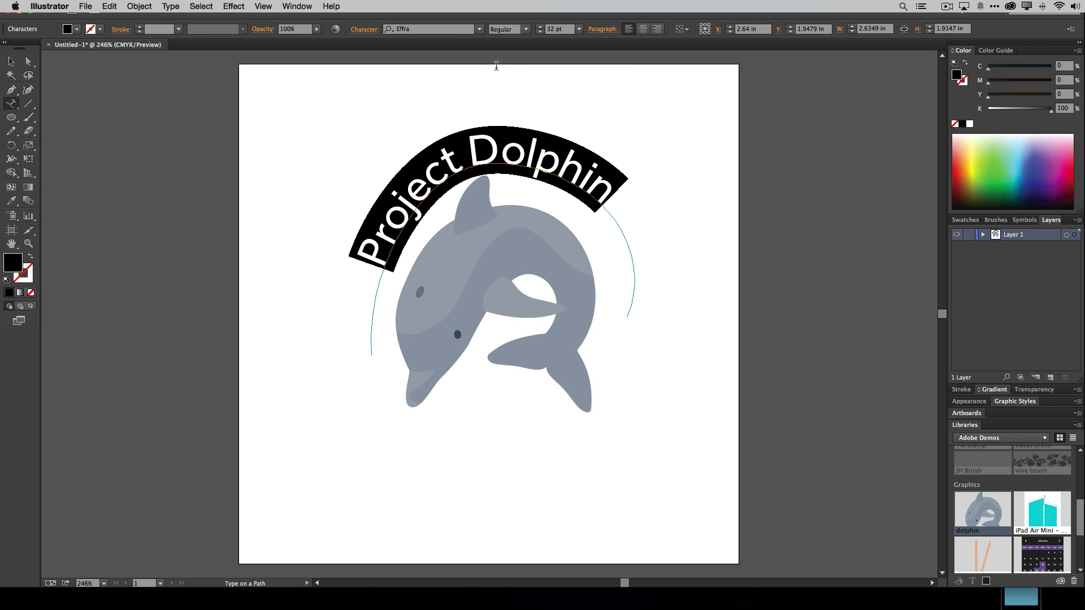
{"action": "left_click", "coordinate": [527, 30]}
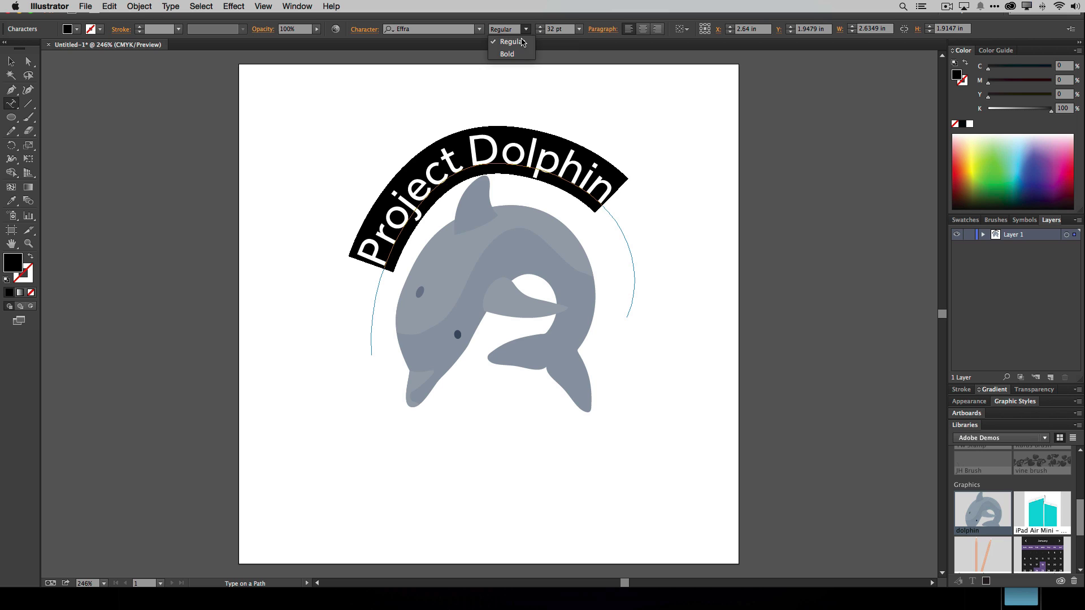
{"action": "left_click", "coordinate": [514, 53]}
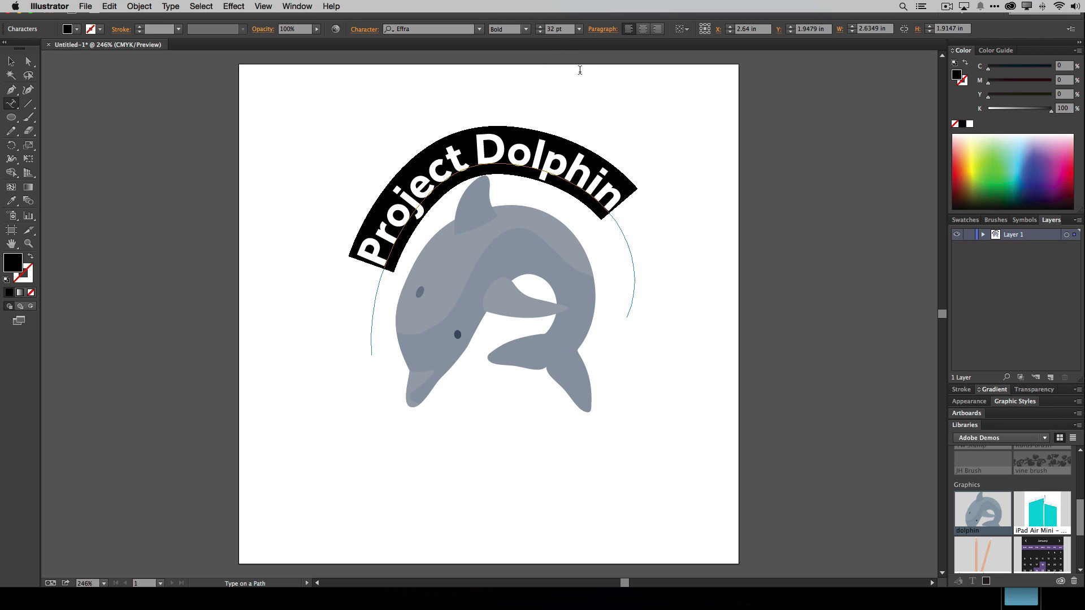
{"action": "key", "text": "super+shift+period"}
{"action": "key", "text": "super+shift+period"}
{"action": "key", "text": "super+shift+period"}
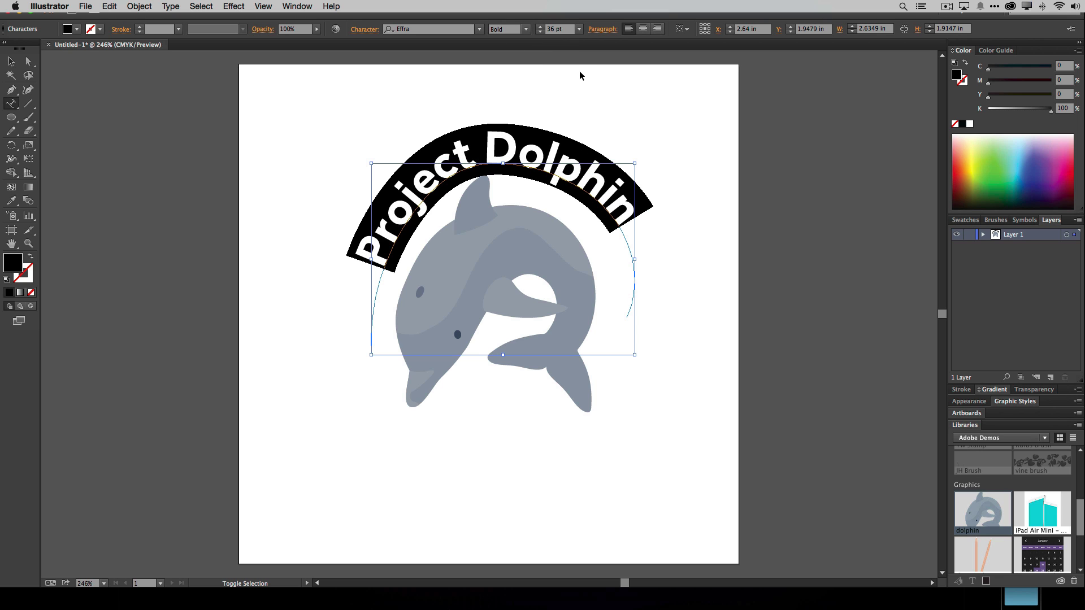
Deselect the text, then resume editing 'Project Dolphin'
{"action": "left_click", "coordinate": [11, 62]}
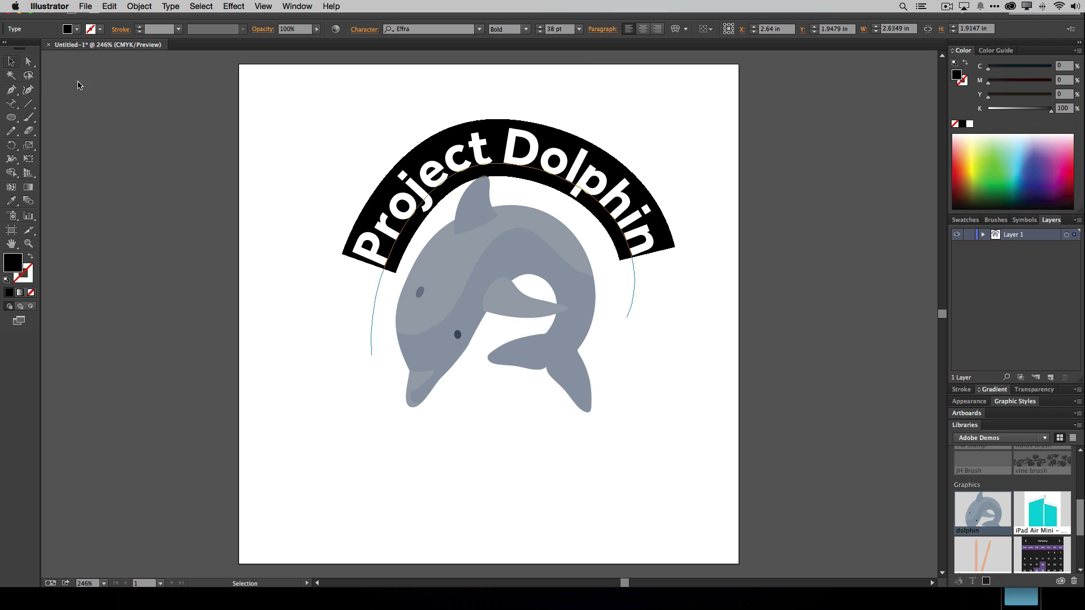
{"action": "left_click", "coordinate": [305, 135]}
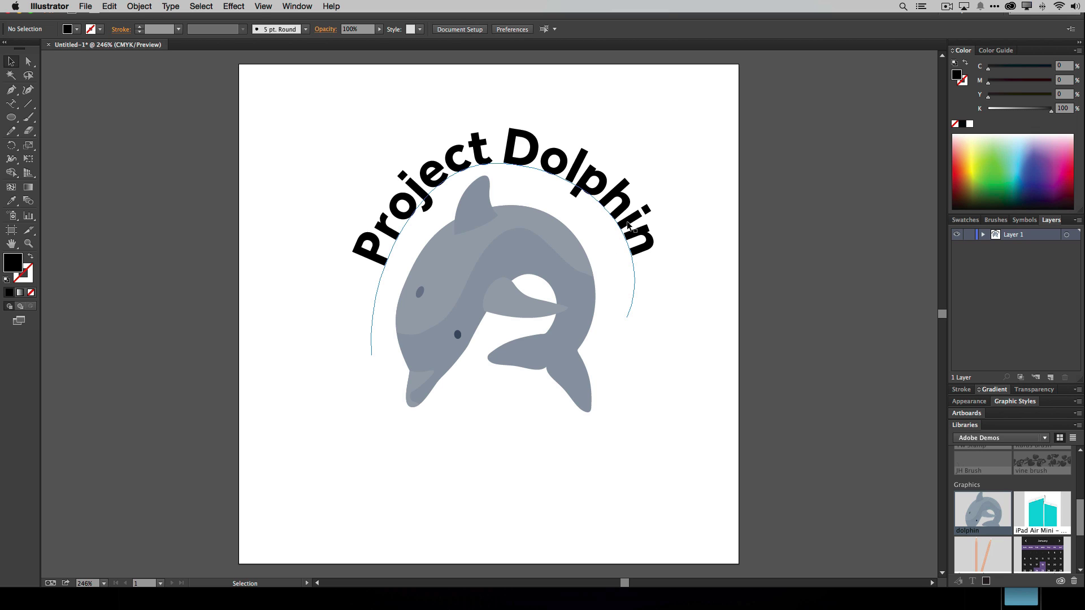
{"action": "double_click", "coordinate": [639, 242]}
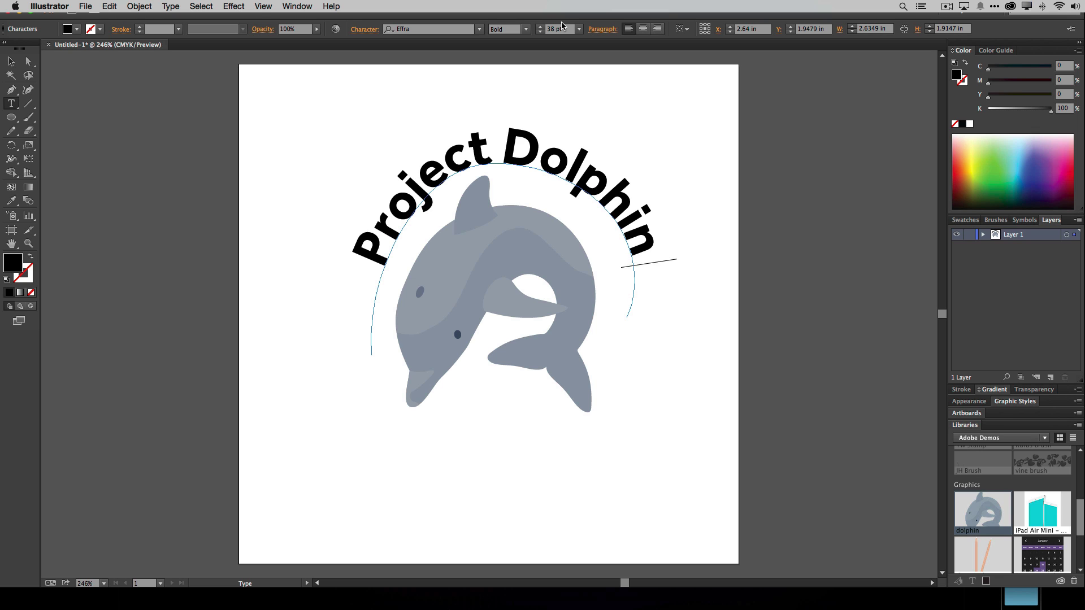
Type overflow text starting 'Si' after 'Project Dolphin', then deselect the arc
{"action": "type", "text": "Si"}
{"action": "left_click", "coordinate": [10, 61]}
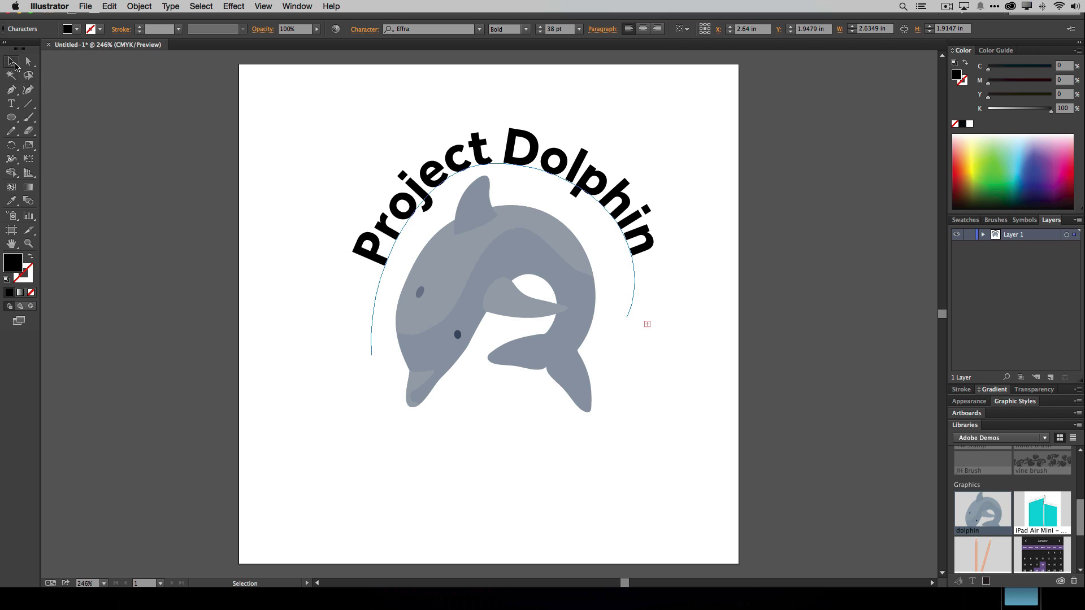
{"action": "left_click", "coordinate": [469, 421]}
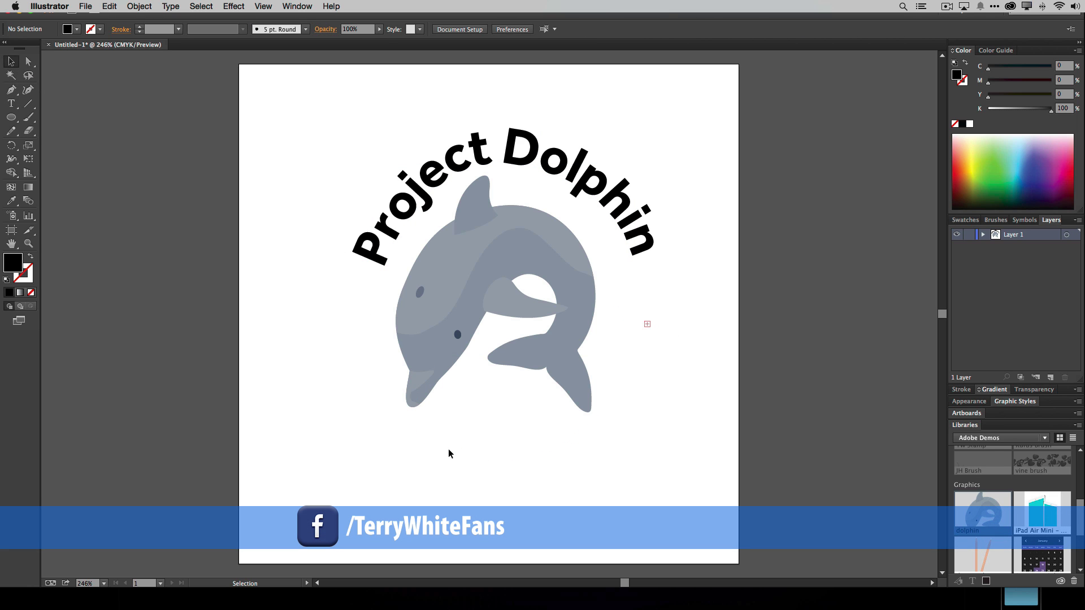
Thread the upper arc's overflow text onto the lower arc so 'Since' appears there
{"action": "left_click", "coordinate": [448, 453]}
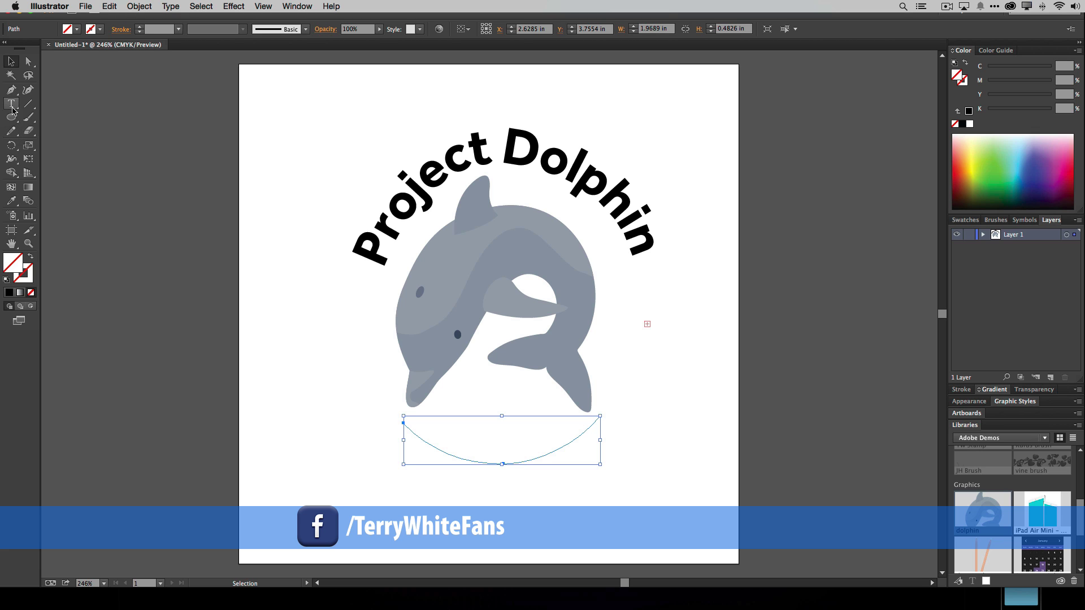
{"action": "left_click_drag", "start_coordinate": [13, 109], "coordinate": [50, 129]}
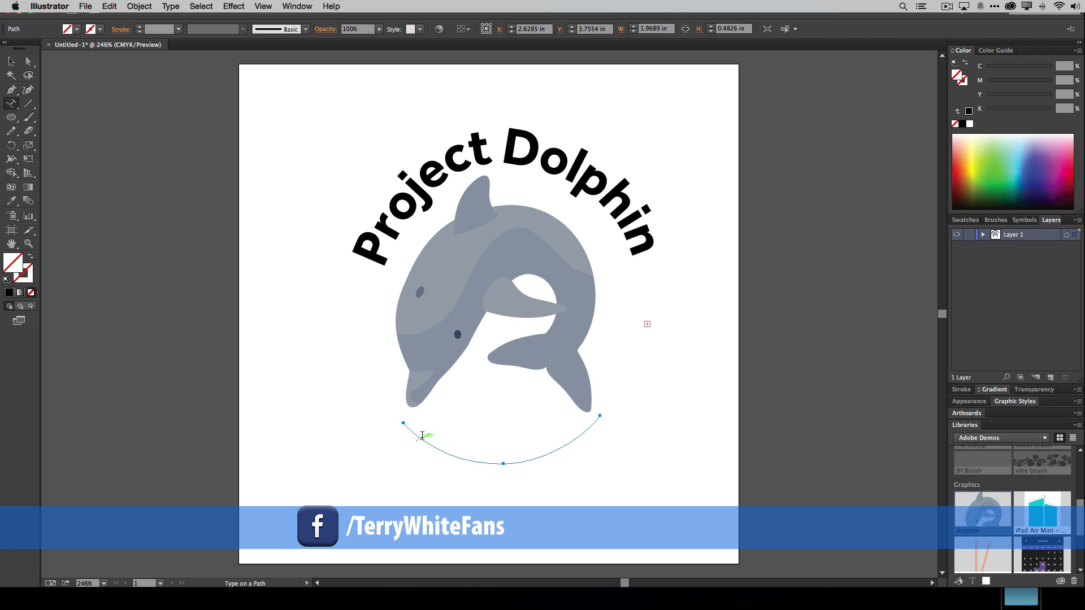
{"action": "left_click", "coordinate": [422, 436]}
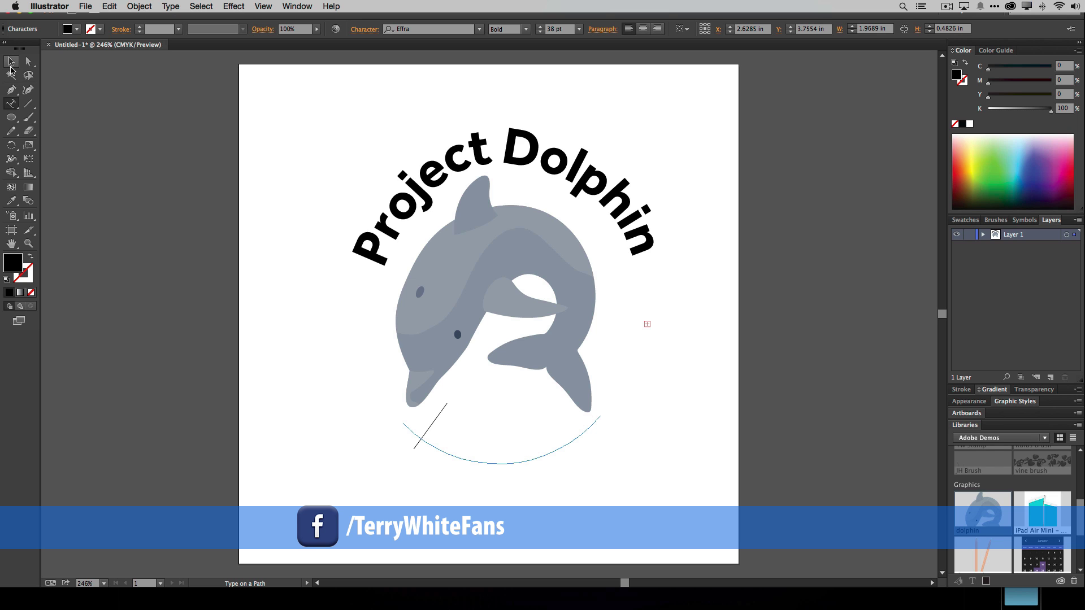
{"action": "left_click", "coordinate": [11, 63]}
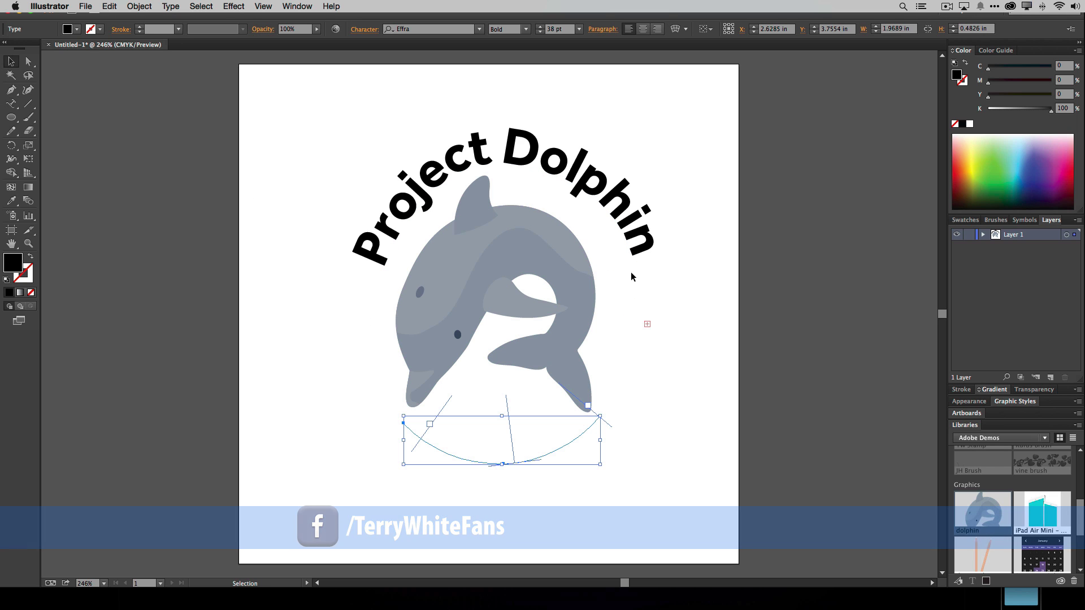
{"action": "left_click", "coordinate": [631, 307]}
{"action": "key", "text": "t"}
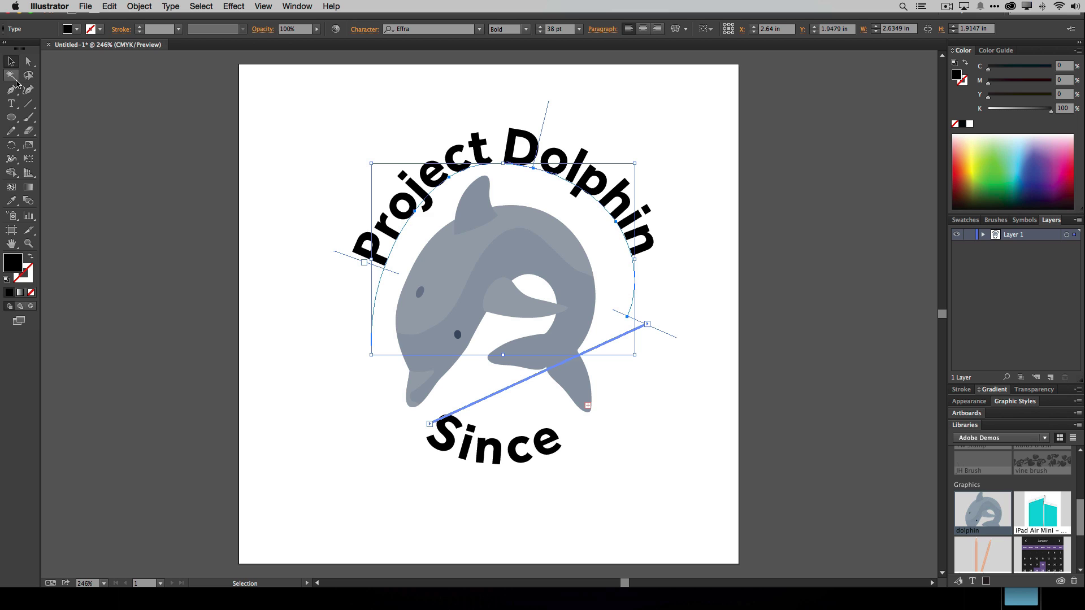
Shrink the text on both arcs to 36 pt
{"action": "left_click", "coordinate": [11, 104]}
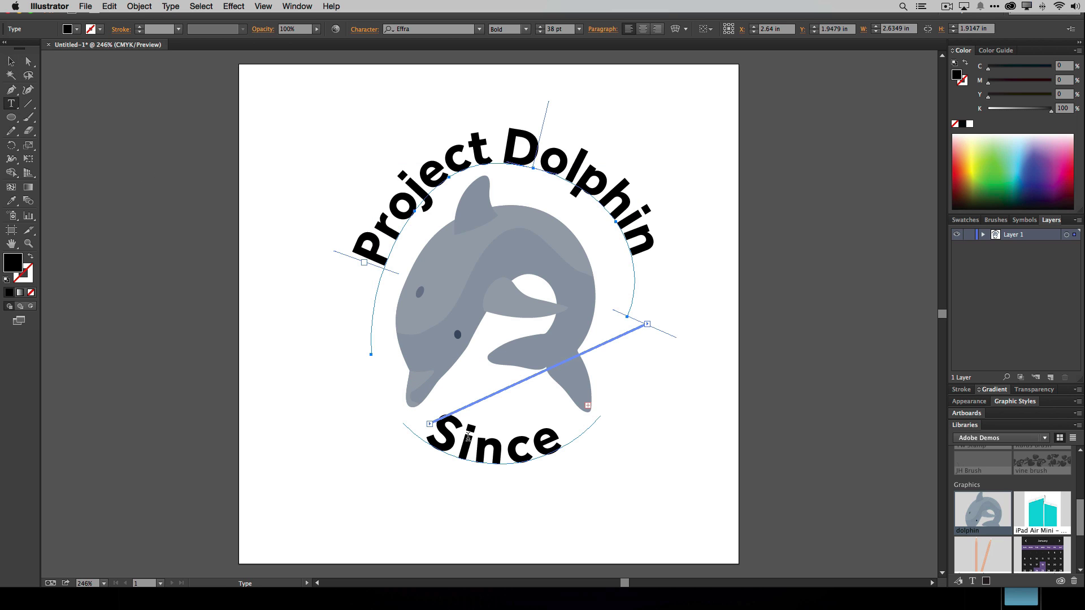
{"action": "left_click", "coordinate": [492, 425]}
{"action": "key", "text": "super+a"}
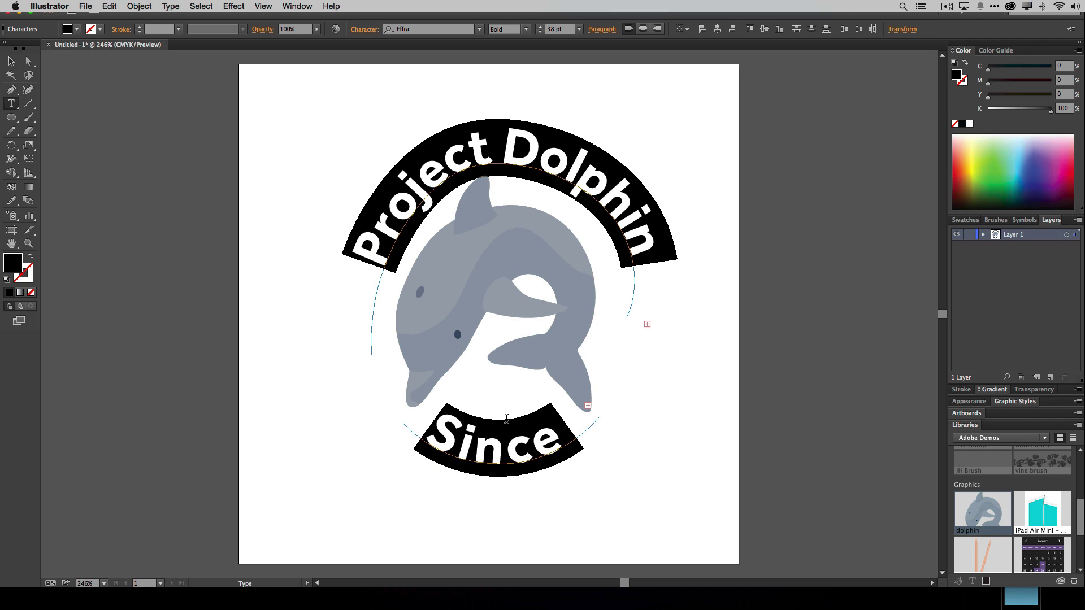
{"action": "key", "text": "super+shift+comma"}
{"action": "key", "text": "super+shift+comma"}
{"action": "key", "text": "super+shift+comma"}
{"action": "key", "text": "super+shift+comma"}
{"action": "key", "text": "super+shift+comma"}
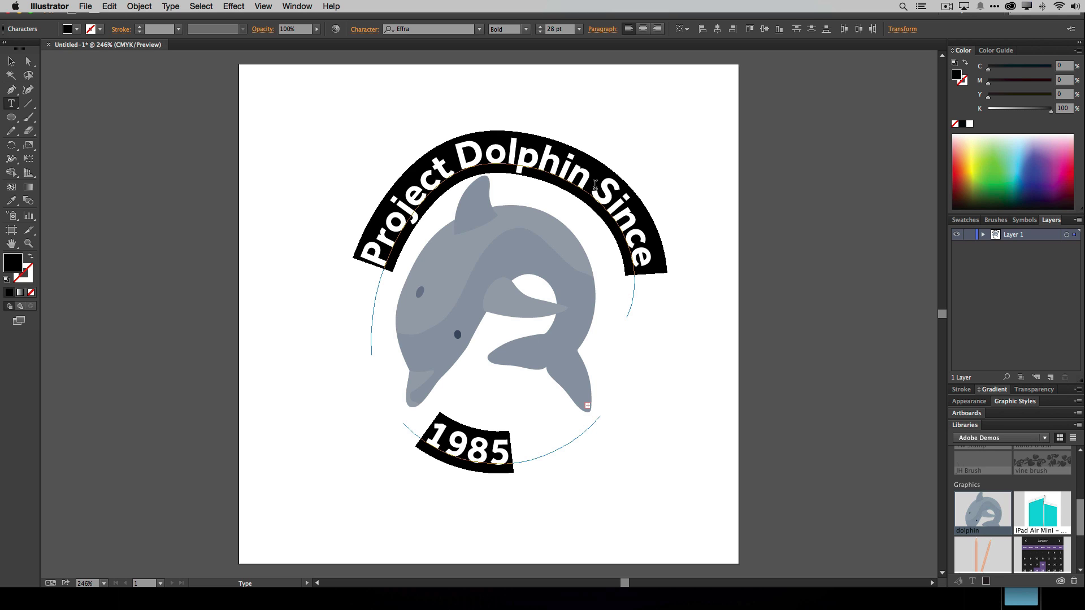
Adjust the 'Project Dolphin' size so 'Since 1985' fits below
{"action": "left_click", "coordinate": [595, 184]}
{"action": "left_click_drag", "start_coordinate": [595, 184], "coordinate": [349, 260]}
{"action": "key", "text": "super+shift+period"}
{"action": "key", "text": "super+shift+period"}
{"action": "key", "text": "super+shift+period"}
{"action": "key", "text": "super+shift+period"}
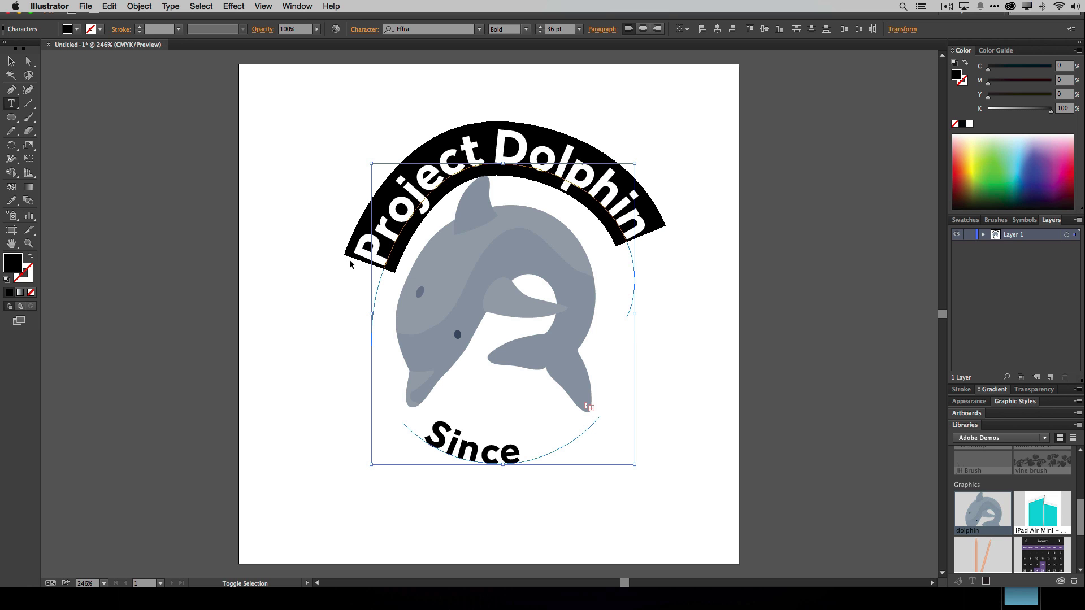
{"action": "key", "text": "super+shift+period"}
{"action": "key", "text": "super+shift+comma"}
{"action": "key", "text": "super+shift+comma"}
{"action": "key", "text": "super+shift+comma"}
{"action": "key", "text": "super+shift+comma"}
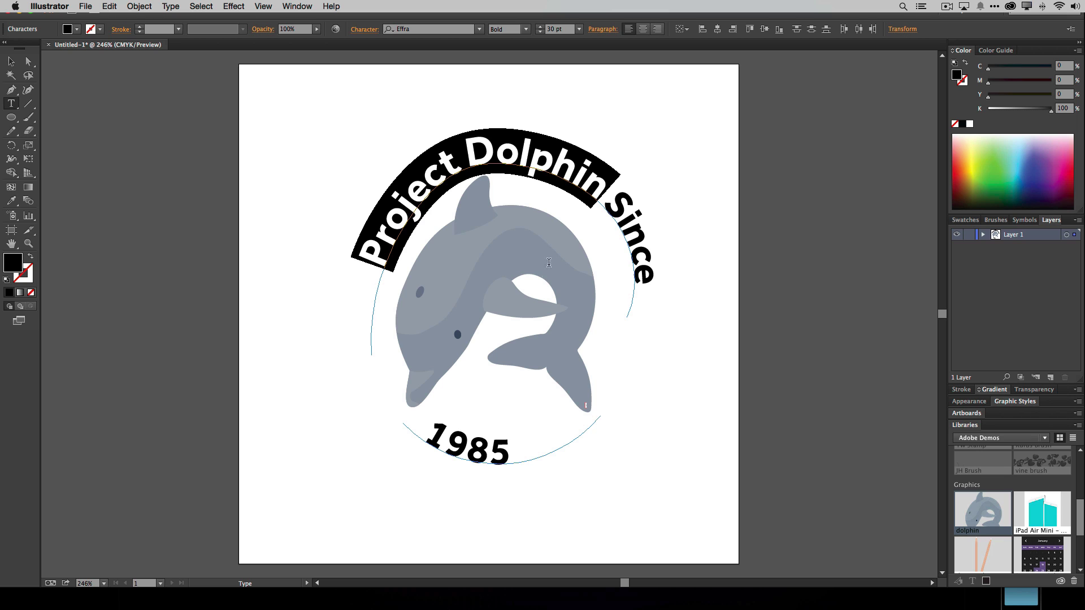
Make 'Since 1985' smaller and enlarge 'Project Dolphin' to 40 pt
{"action": "left_click_drag", "start_coordinate": [617, 199], "coordinate": [631, 334]}
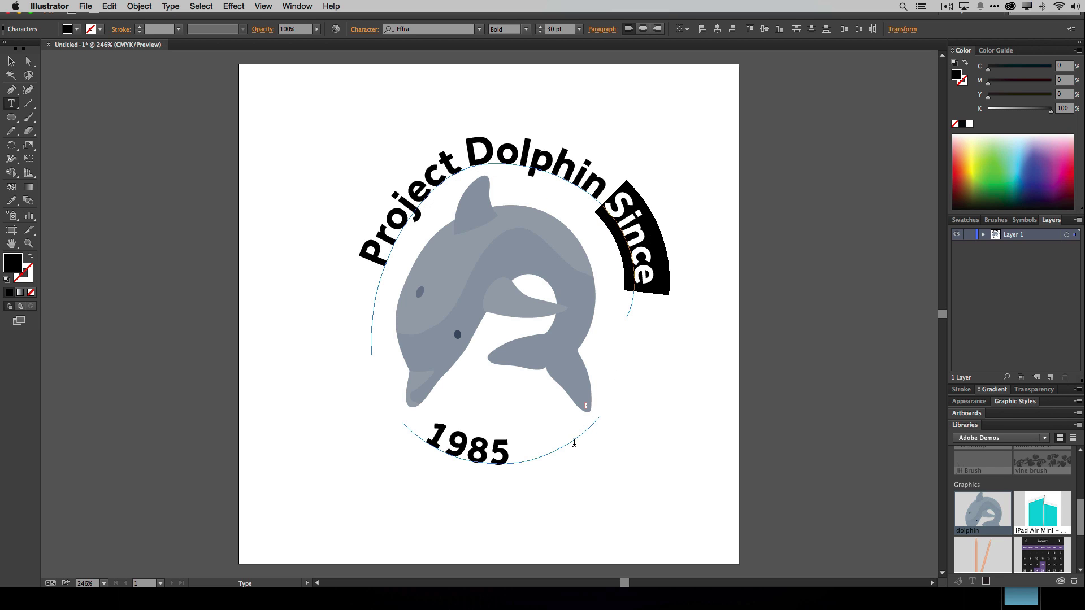
{"action": "left_click_drag", "start_coordinate": [424, 436], "coordinate": [512, 459]}
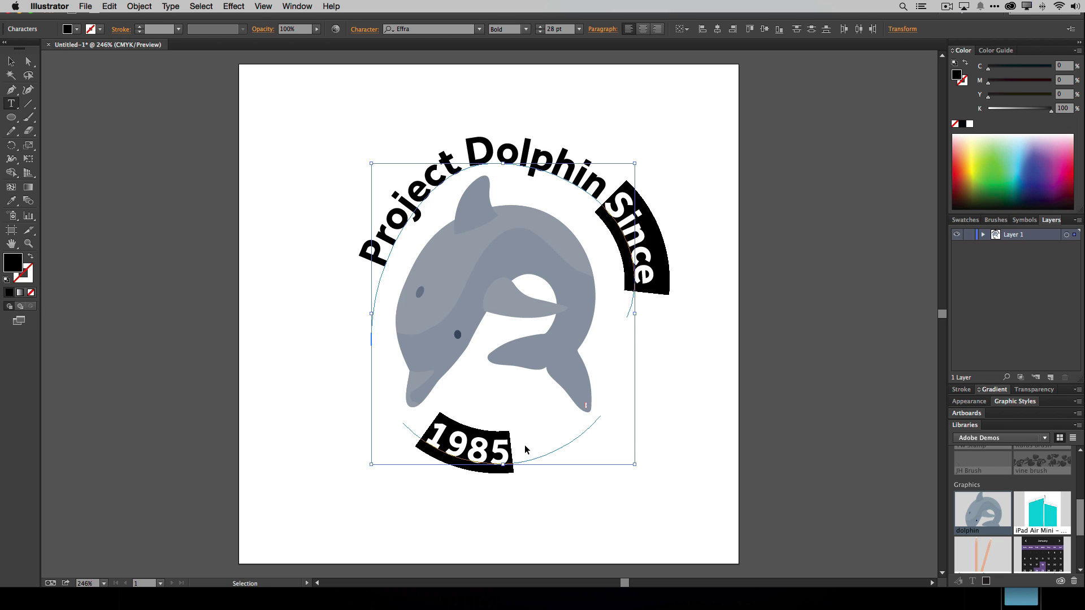
{"action": "key", "text": "super+shift+comma"}
{"action": "key", "text": "super+shift+comma"}
{"action": "key", "text": "super+shift+comma"}
{"action": "key", "text": "super+shift+comma"}
{"action": "key", "text": "super+shift+comma"}
{"action": "key", "text": "super+shift+comma"}
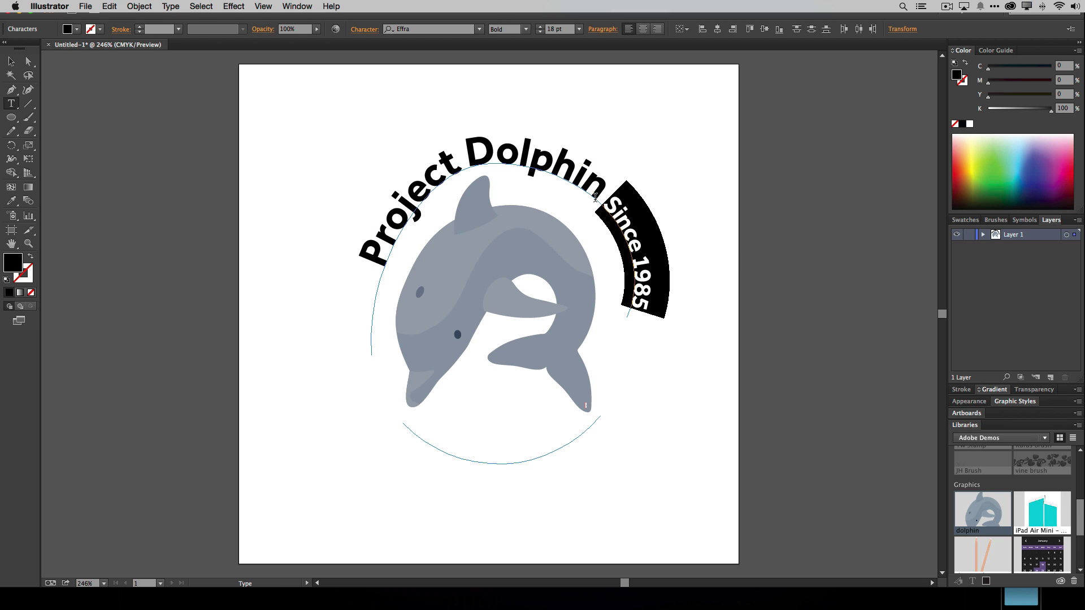
{"action": "left_click_drag", "start_coordinate": [598, 195], "coordinate": [310, 241]}
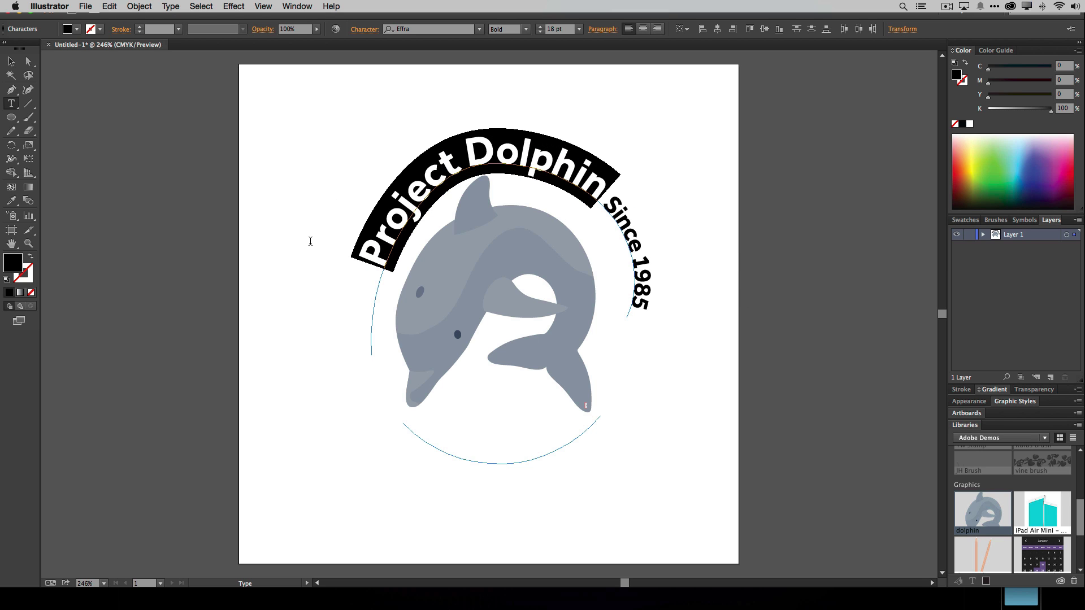
{"action": "key", "text": "super+shift+period"}
{"action": "key", "text": "super+shift+period"}
{"action": "key", "text": "super+shift+period"}
{"action": "key", "text": "super+shift+period"}
{"action": "key", "text": "super+shift+period"}
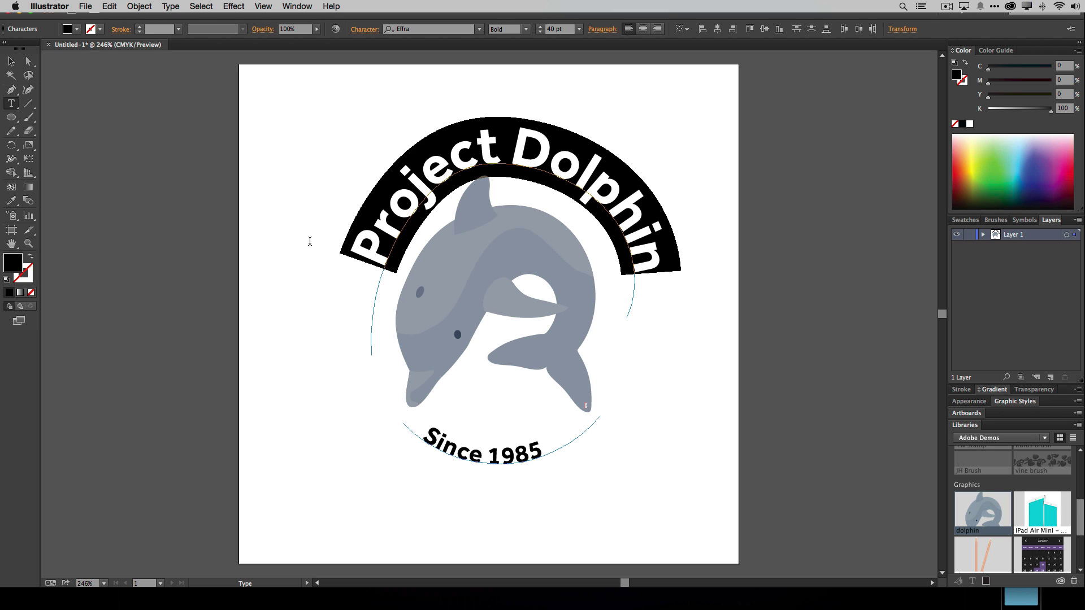
With the Selection tool, slide the 'Since 1985' path text along the circle
{"action": "left_click", "coordinate": [10, 63]}
{"action": "left_click", "coordinate": [431, 445]}
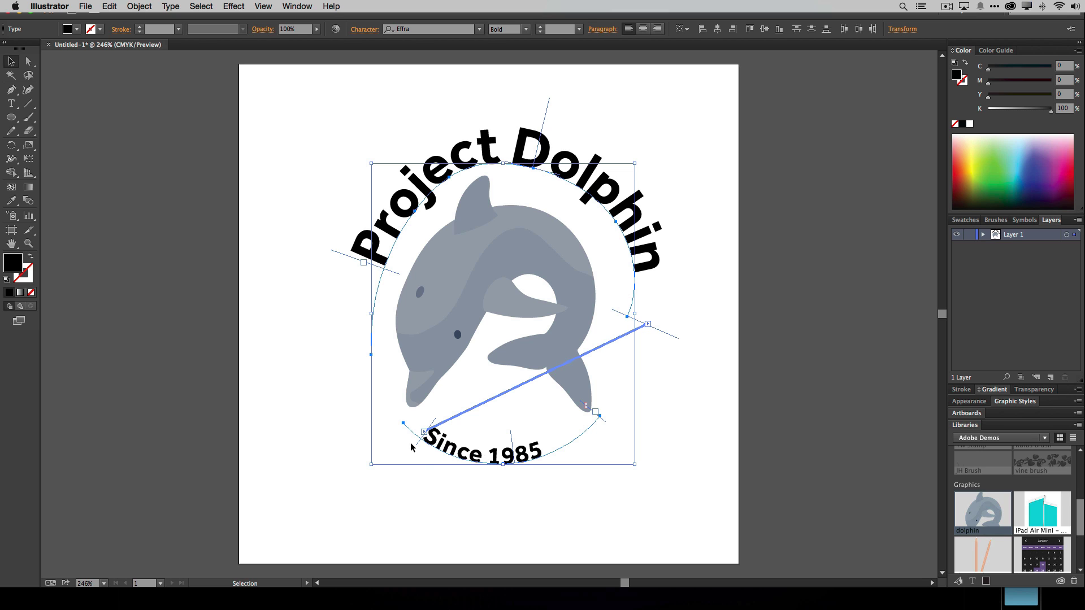
{"action": "left_click_drag", "start_coordinate": [418, 448], "coordinate": [435, 457]}
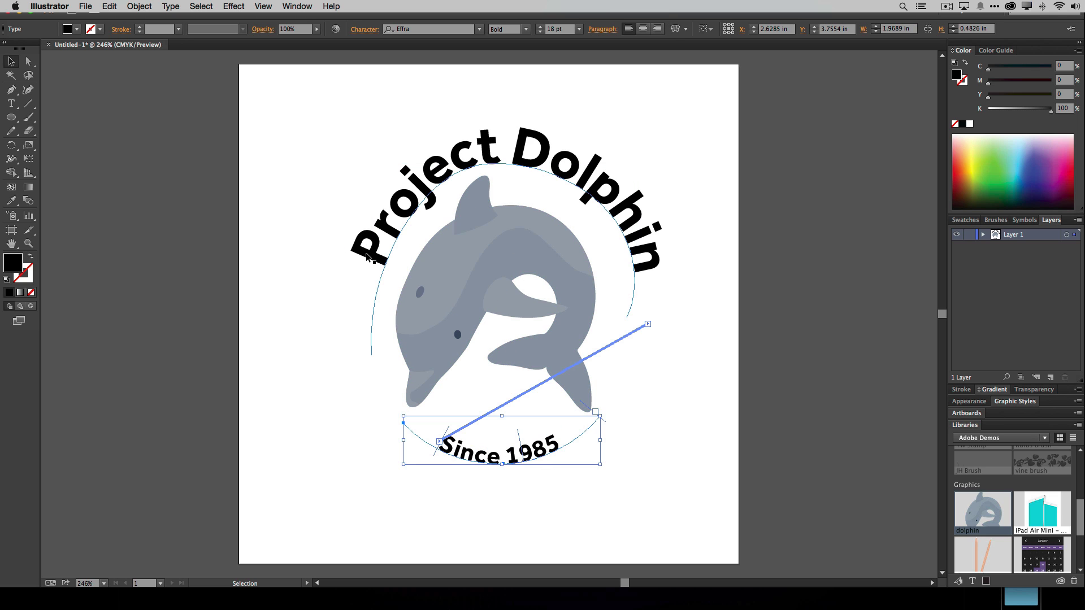
Slide 'Project Dolphin' along its arc so it sits centred over the dolphin
{"action": "left_click", "coordinate": [379, 267]}
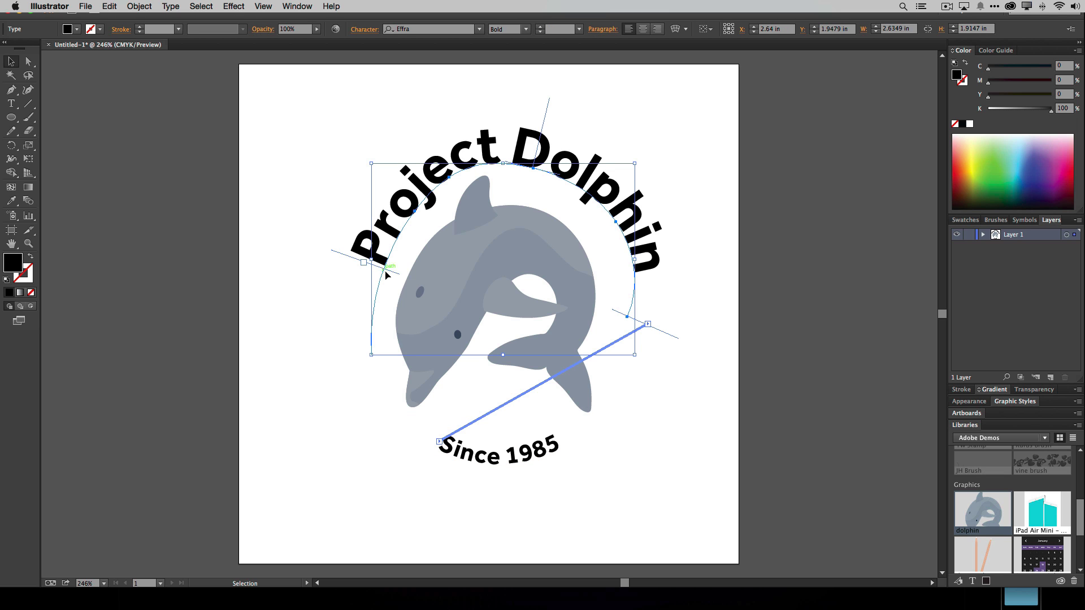
{"action": "left_click_drag", "start_coordinate": [389, 274], "coordinate": [426, 275]}
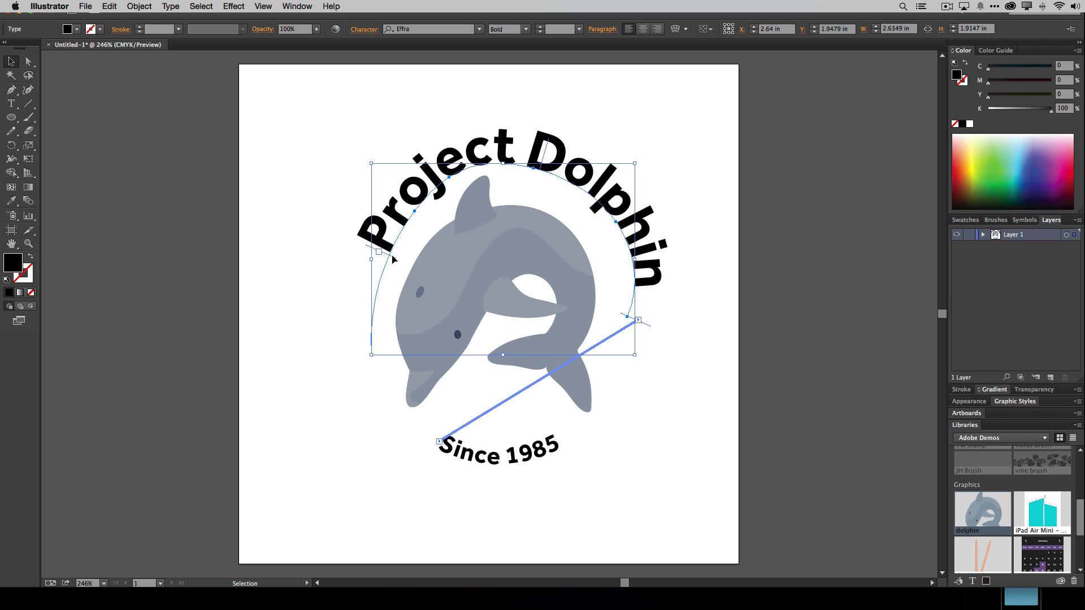
{"action": "left_click_drag", "start_coordinate": [394, 259], "coordinate": [417, 268]}
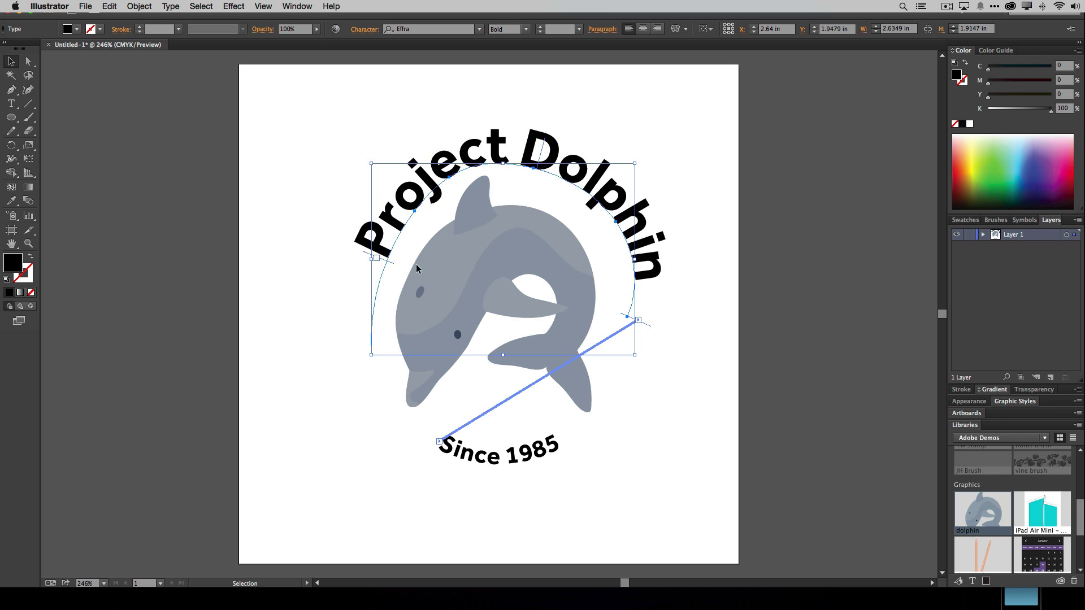
{"action": "left_click", "coordinate": [731, 377]}
{"action": "left_click", "coordinate": [498, 462]}
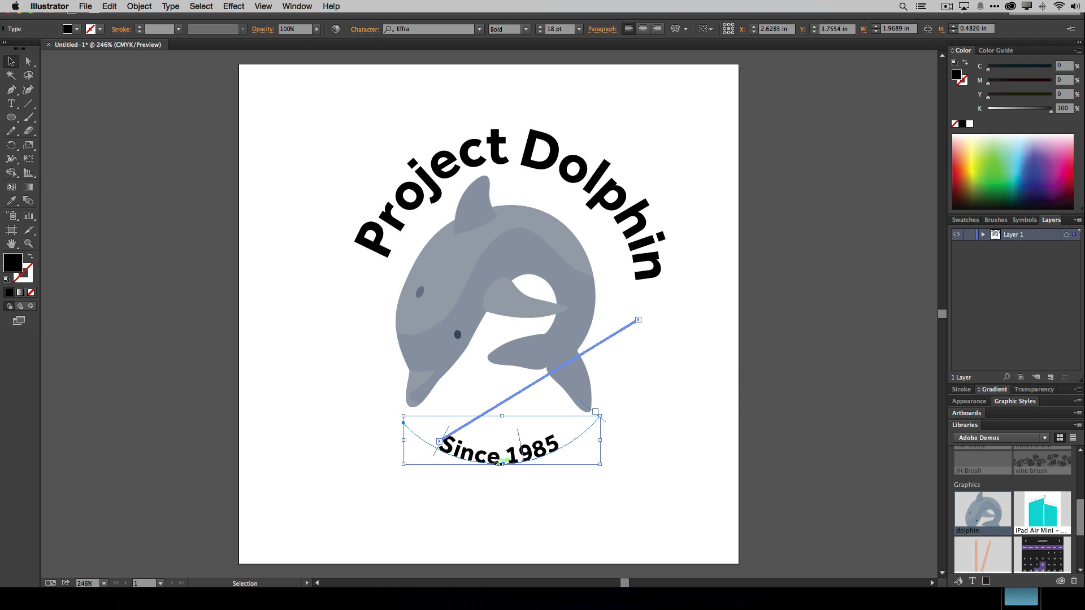
Drag the 'Since 1985' bracket until the text is centred below the dolphin, then deselect
{"action": "left_click_drag", "start_coordinate": [498, 462], "coordinate": [532, 430]}
{"action": "left_click", "coordinate": [658, 459]}
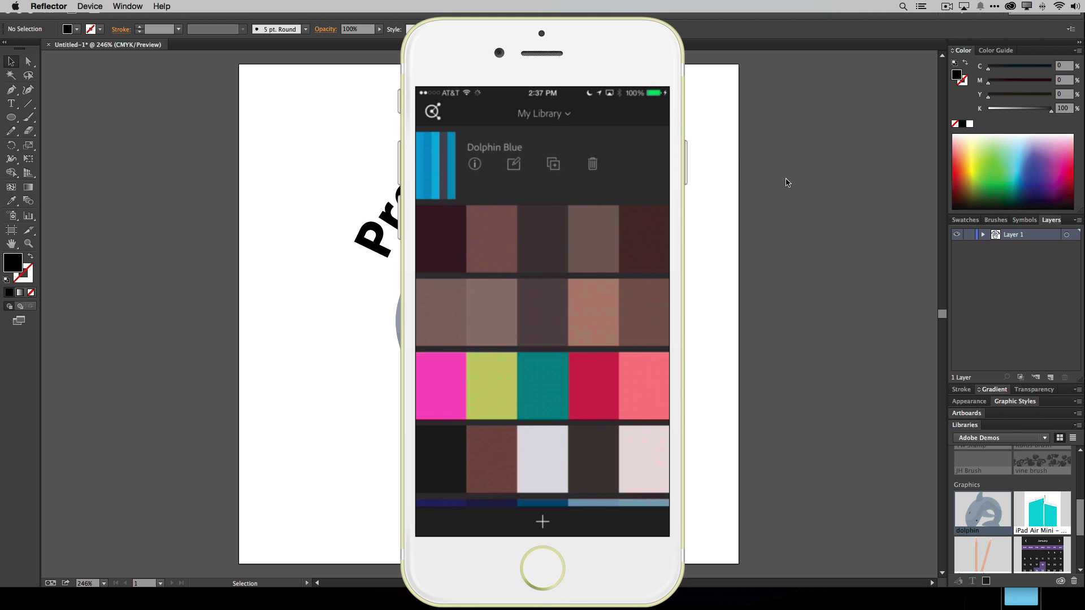
Bring the Illustrator document back in front of the Reflector mirror
{"action": "left_click", "coordinate": [785, 181]}
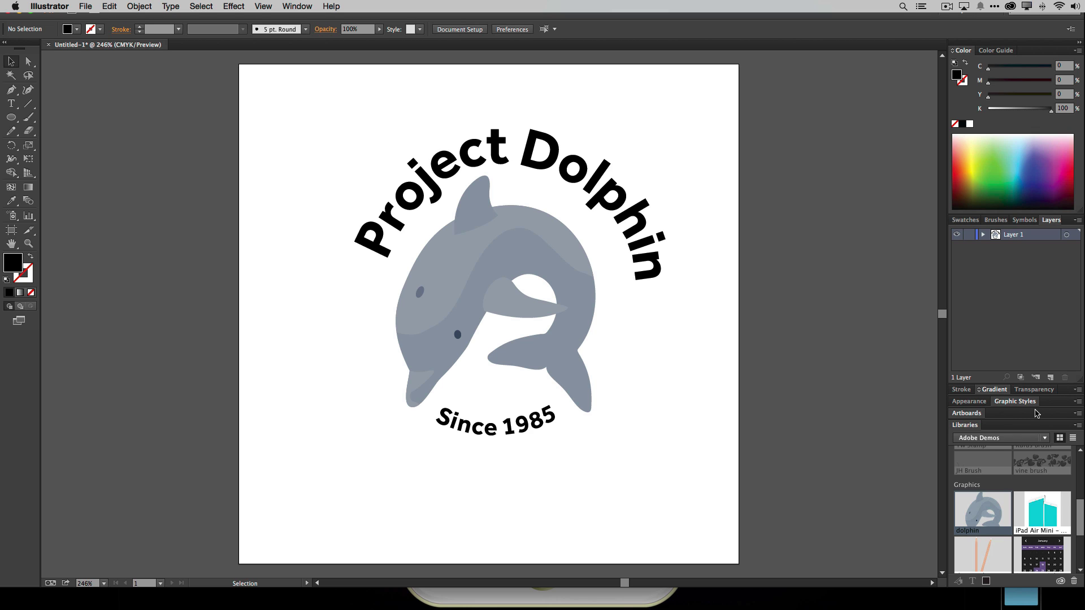
Switch the Libraries panel to My Library to show the Dolphin Blue theme
{"action": "left_click", "coordinate": [989, 442]}
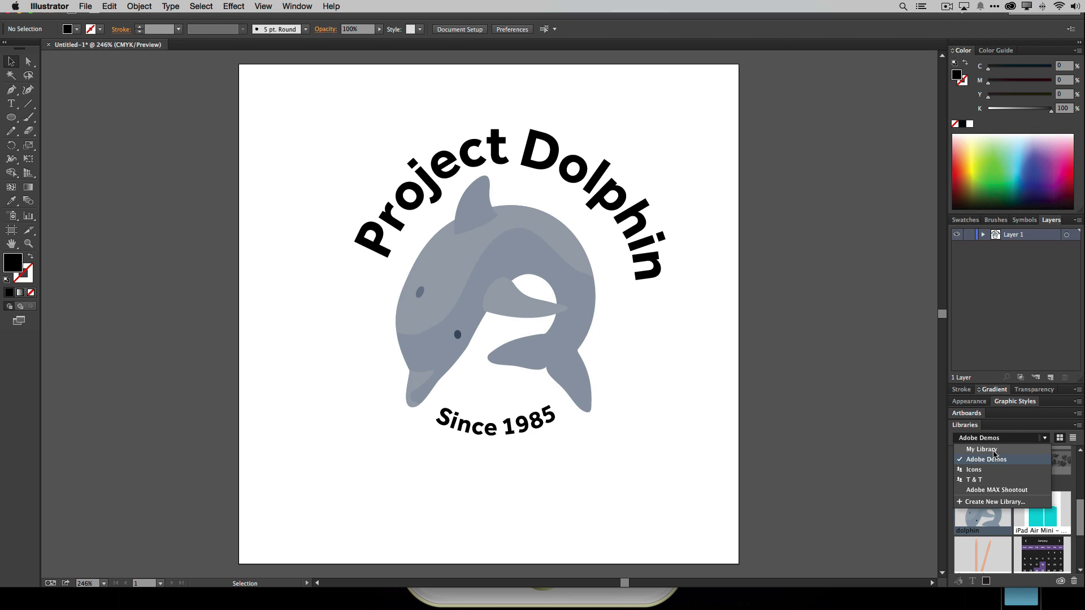
{"action": "left_click", "coordinate": [994, 452]}
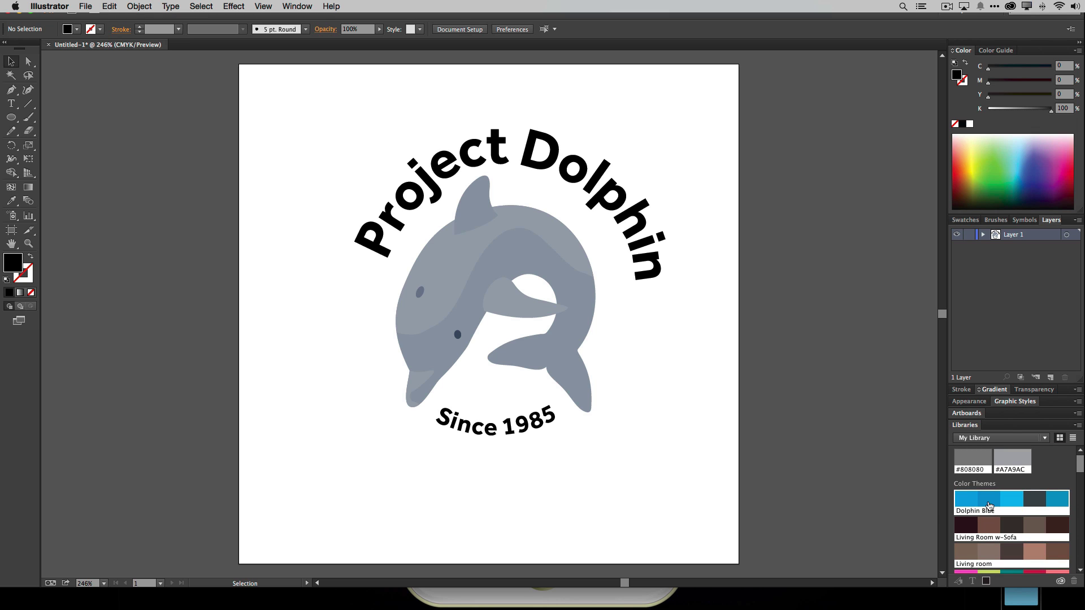
{"action": "mouse_move", "coordinate": [1034, 500]}
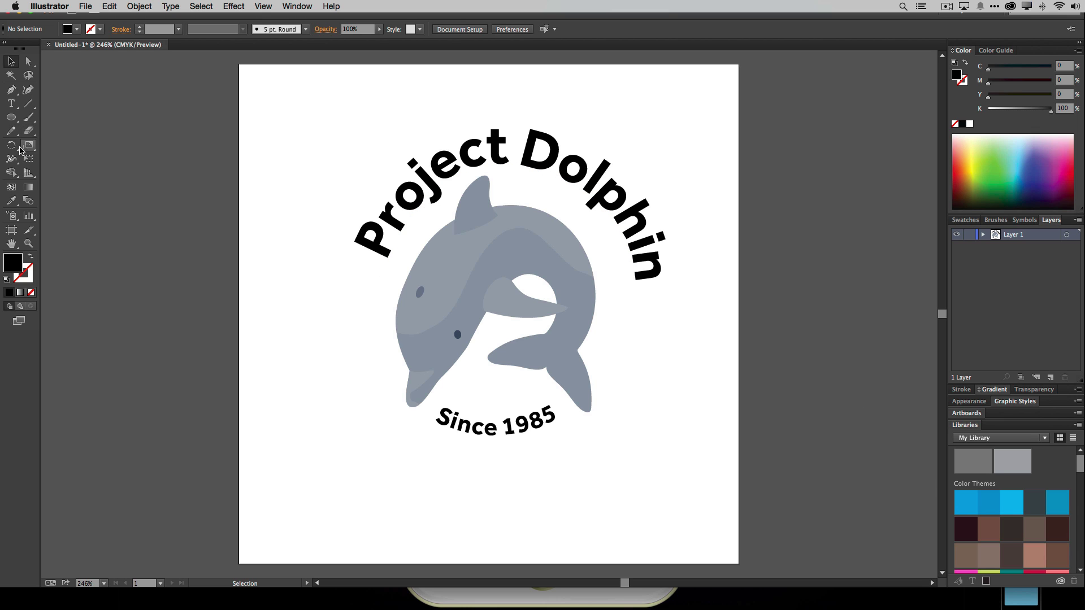
Select all the curved text and fill it with a dark Dolphin Blue swatch
{"action": "left_click", "coordinate": [11, 103]}
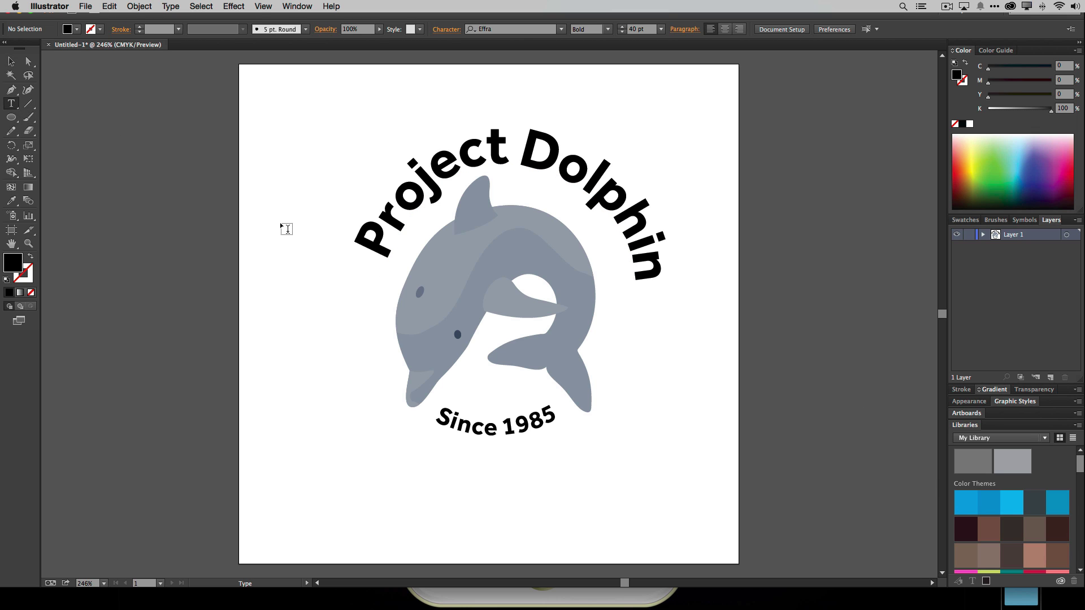
{"action": "left_click", "coordinate": [378, 244]}
{"action": "key", "text": "super+a"}
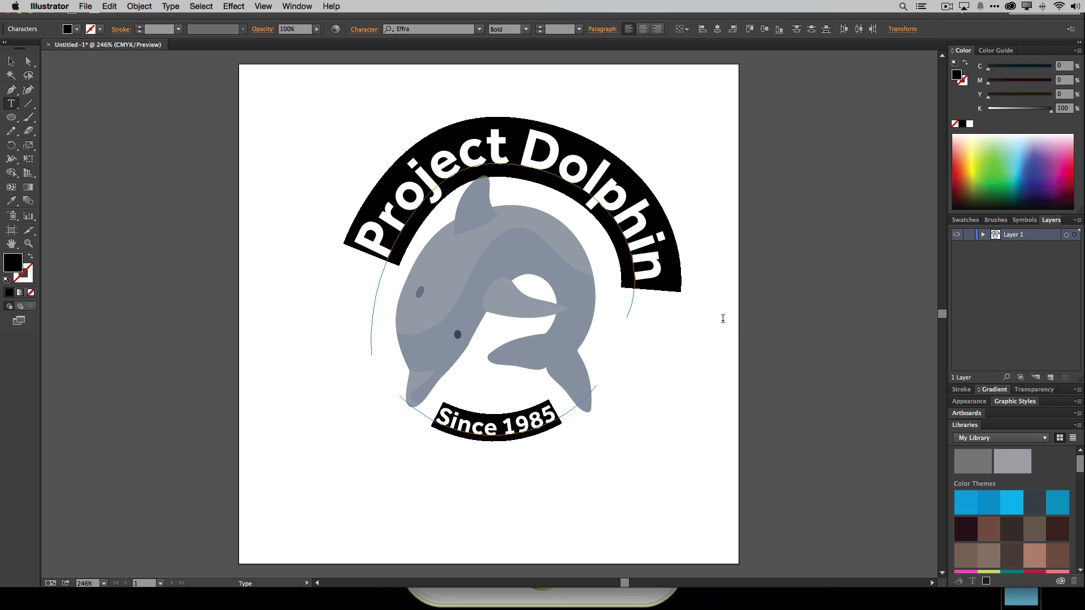
{"action": "left_click", "coordinate": [1009, 503]}
{"action": "left_click", "coordinate": [987, 507]}
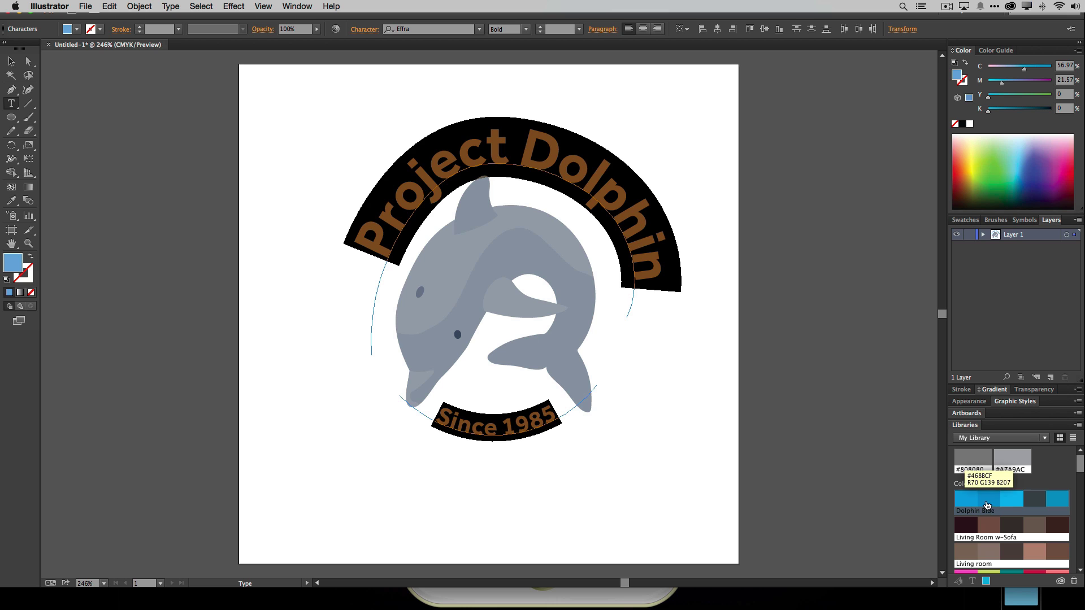
{"action": "key", "text": "super+shift+a"}
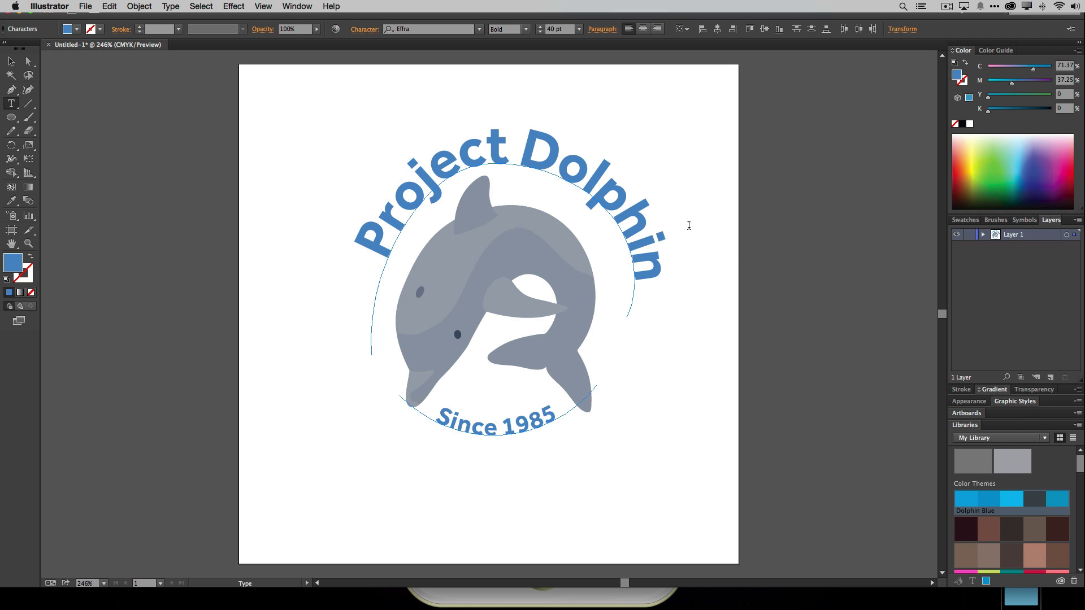
{"action": "left_click", "coordinate": [10, 61]}
{"action": "left_click", "coordinate": [497, 424]}
{"action": "left_click", "coordinate": [320, 119]}
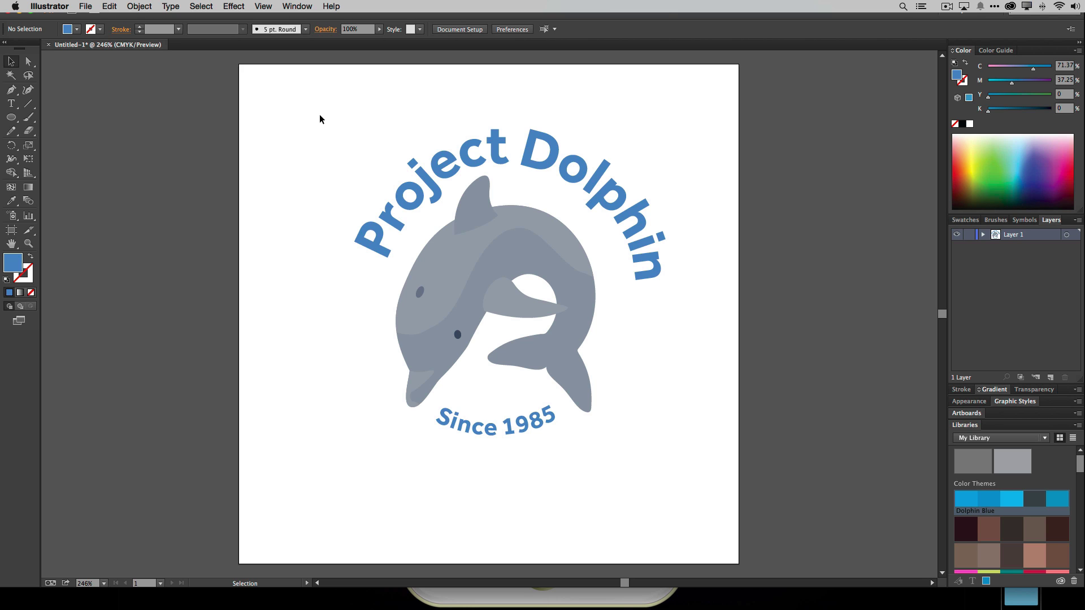
Fill the dolphin's back shape with light blue #60ABED from the Dolphin Blue theme
{"action": "left_click", "coordinate": [28, 61]}
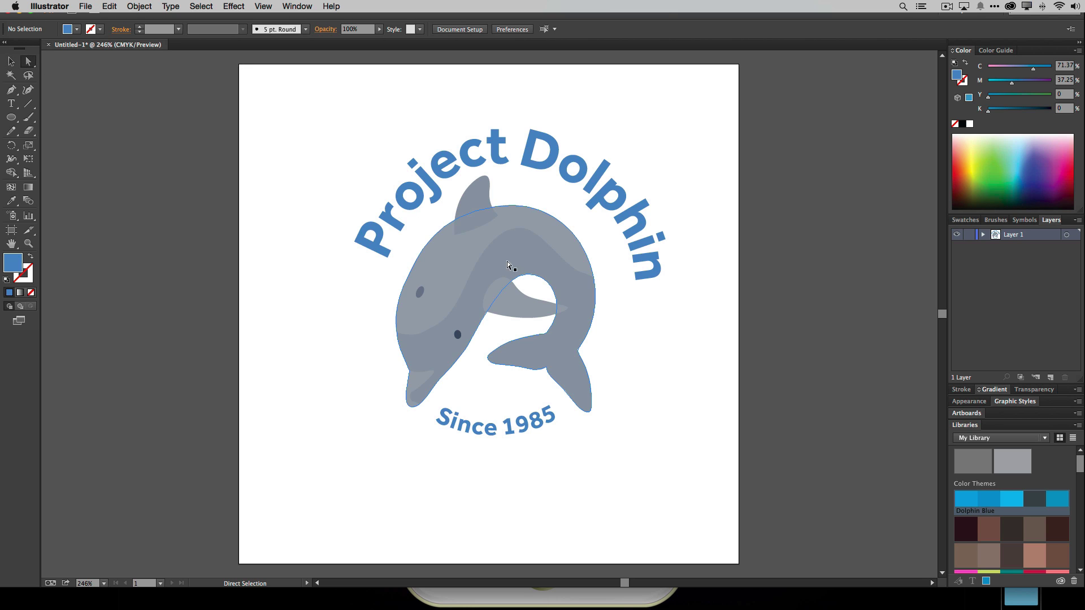
{"action": "left_click", "coordinate": [478, 257]}
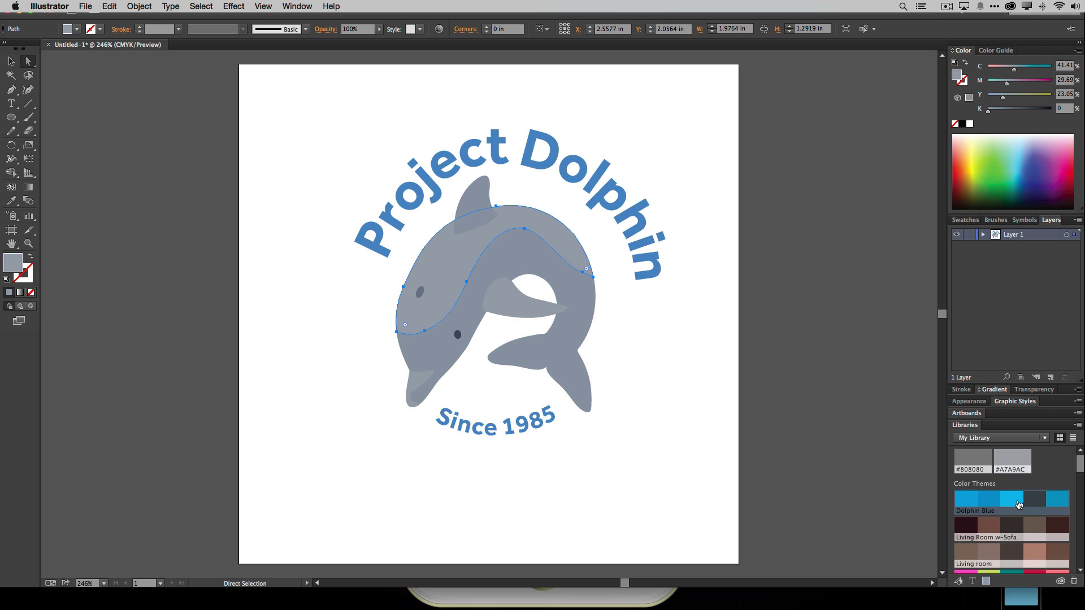
{"action": "left_click", "coordinate": [1036, 500]}
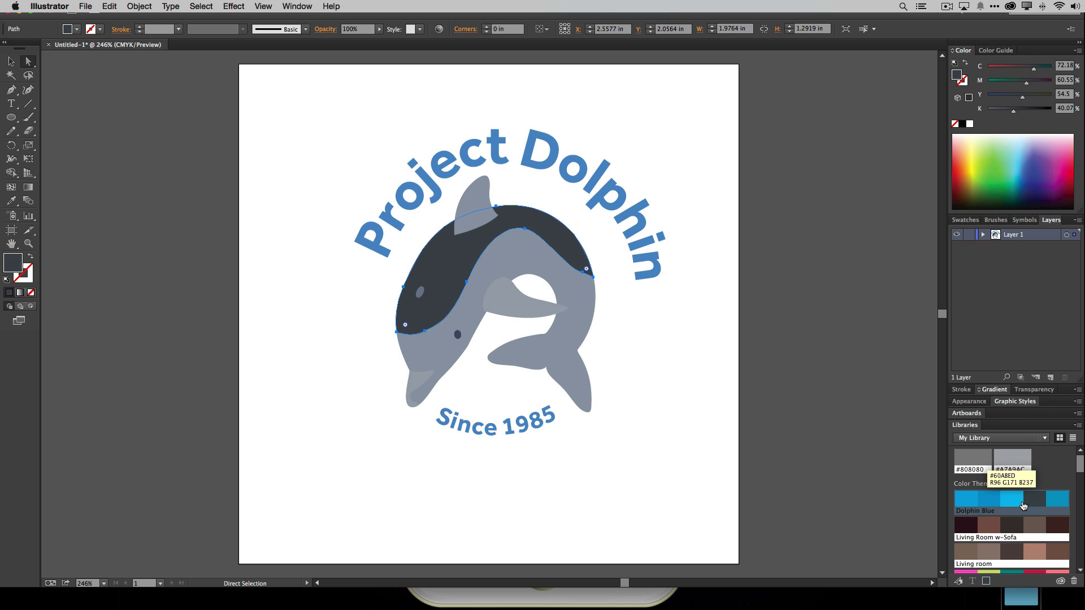
{"action": "left_click", "coordinate": [1014, 505]}
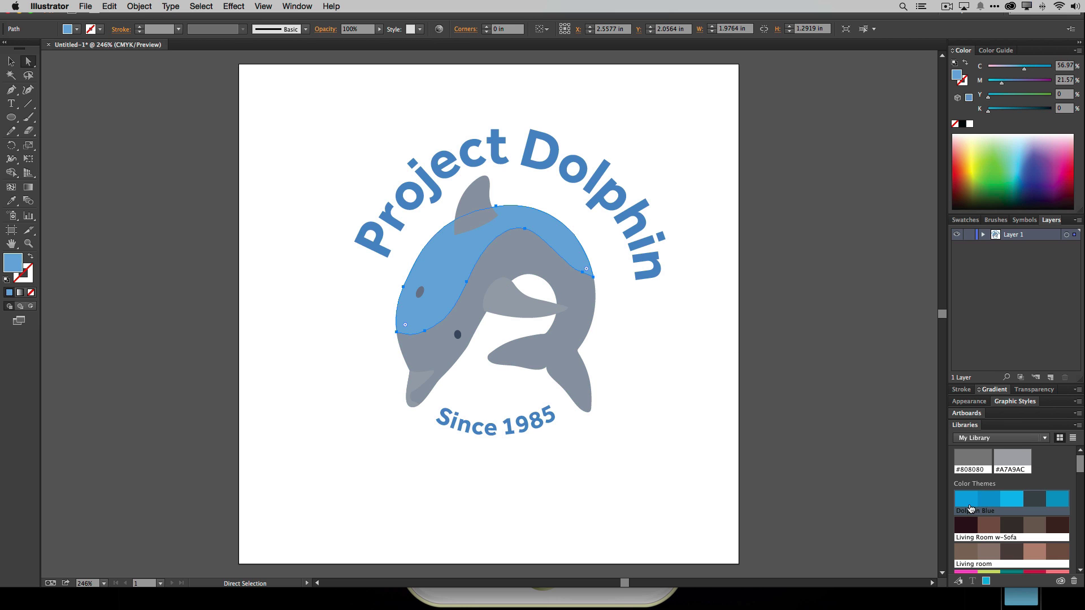
{"action": "left_click", "coordinate": [682, 401]}
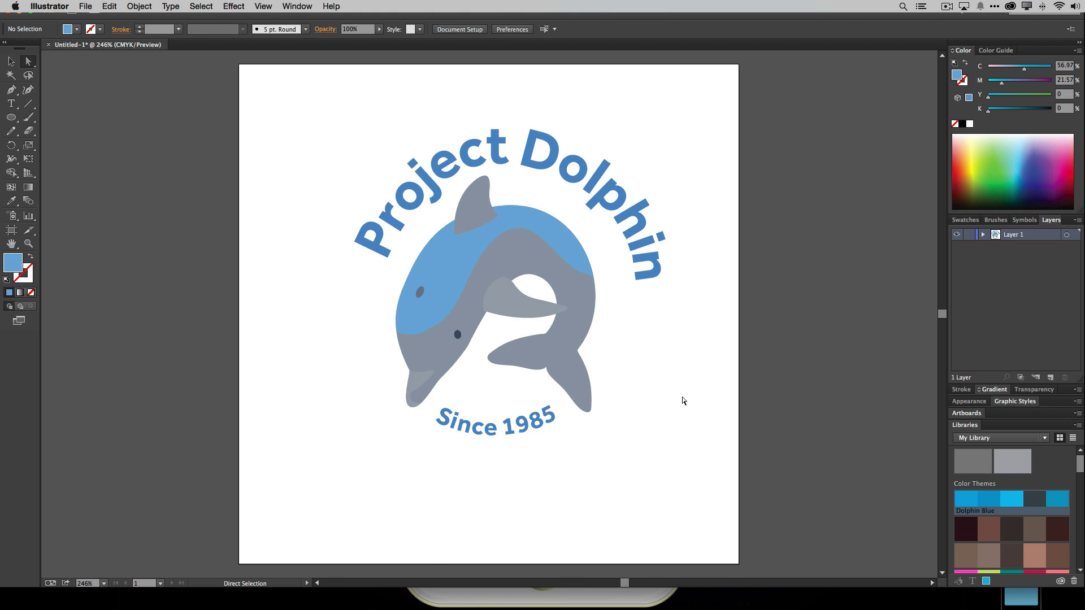